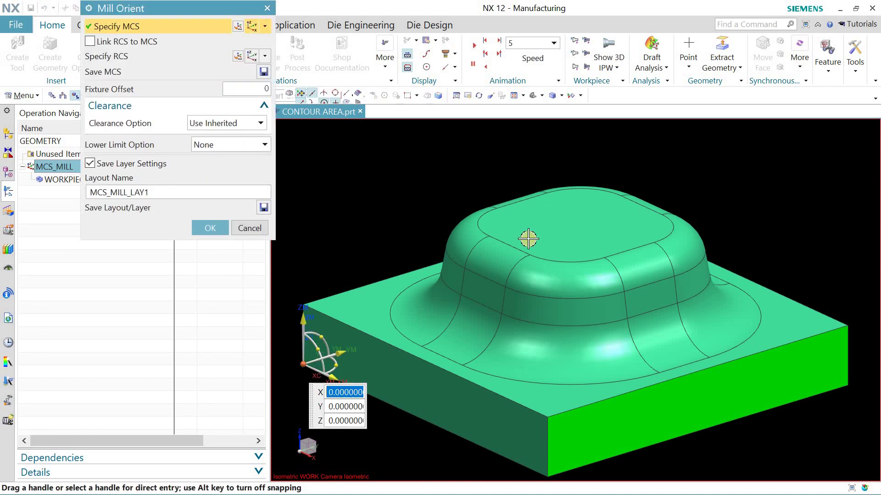
Step: Place the MCS origin on the part's top face at X 3.5, Y 2.5, Z 2.5 and rotate it 90° about the ZC-axis
left_click(579, 233)
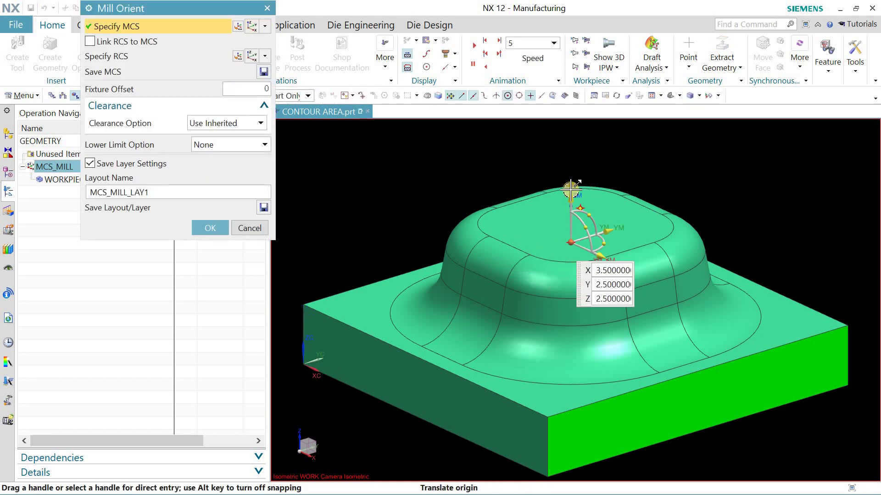
left_click(606, 239)
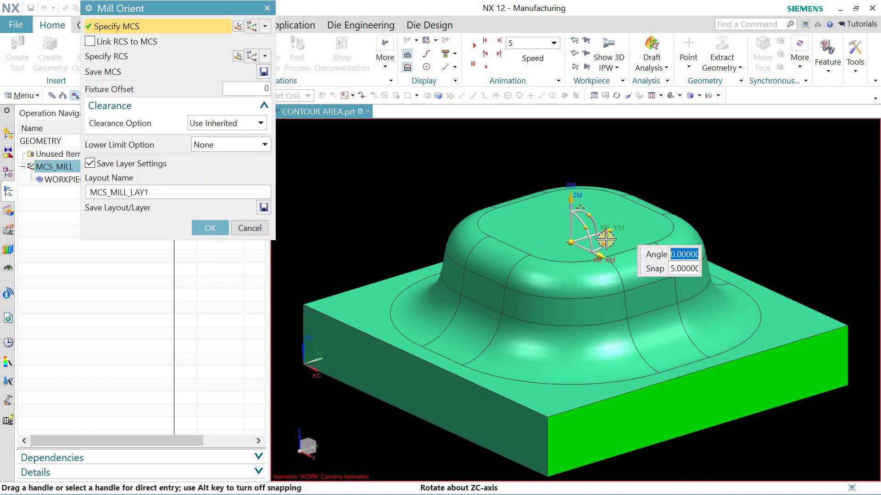
type("90")
key("Return")
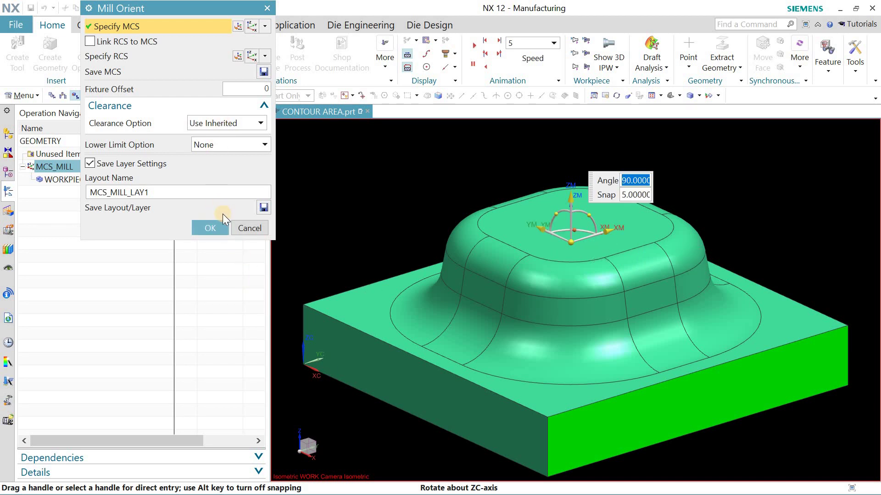
left_click(214, 229)
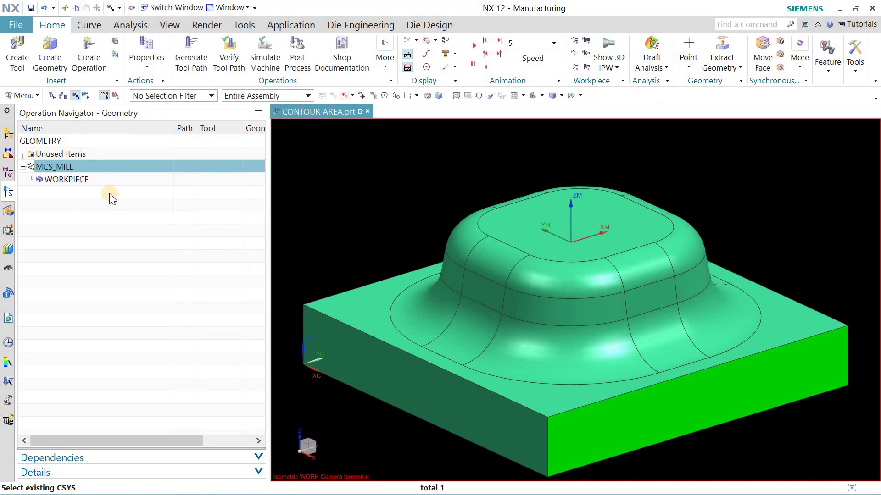
Step: Assign the contoured solid body as the part geometry of WORKPIECE
double_click(78, 183)
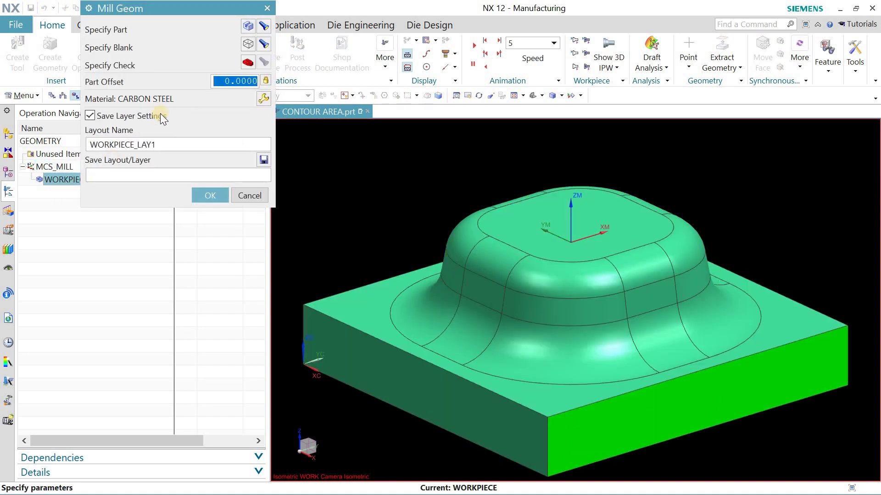
left_click(248, 26)
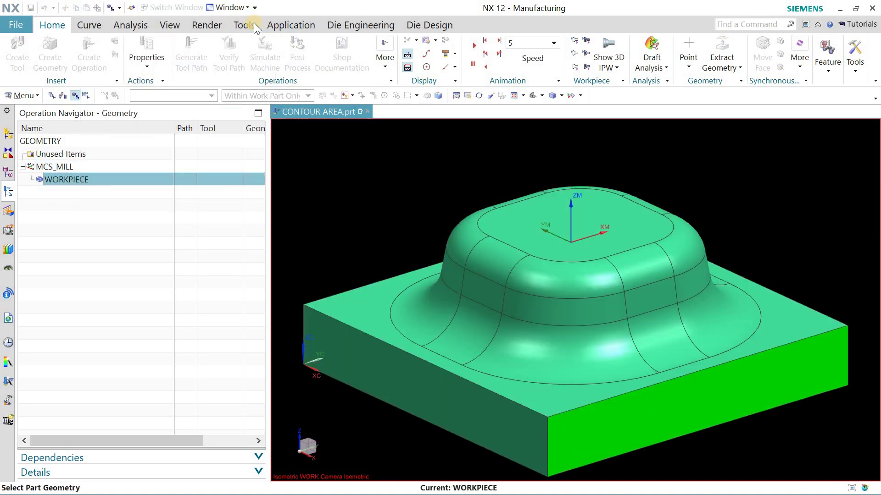
left_click(258, 123)
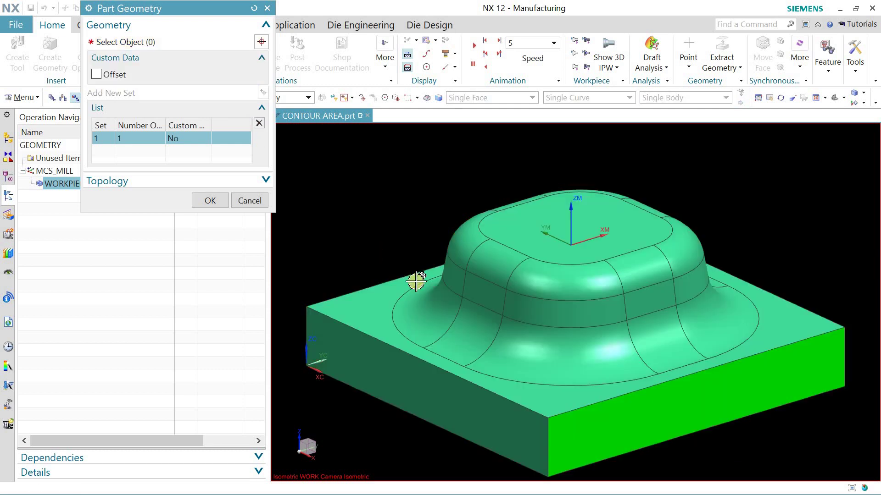
left_click(434, 298)
left_click(219, 200)
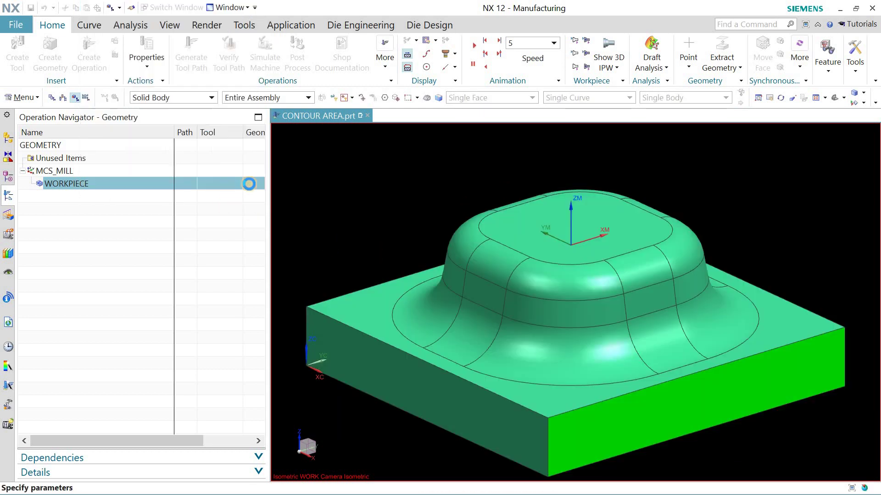
Step: Define the WORKPIECE blank as a Bounding Block with zero offsets and accept the mill geometry
left_click(246, 47)
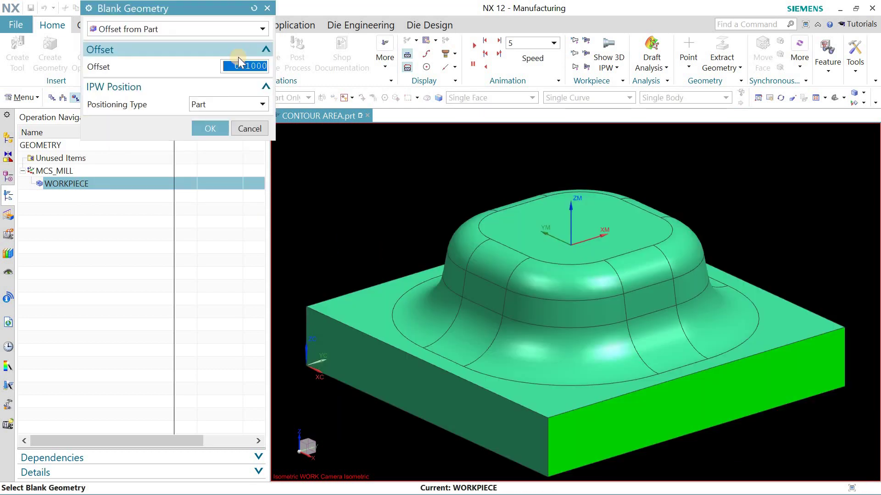
left_click(203, 29)
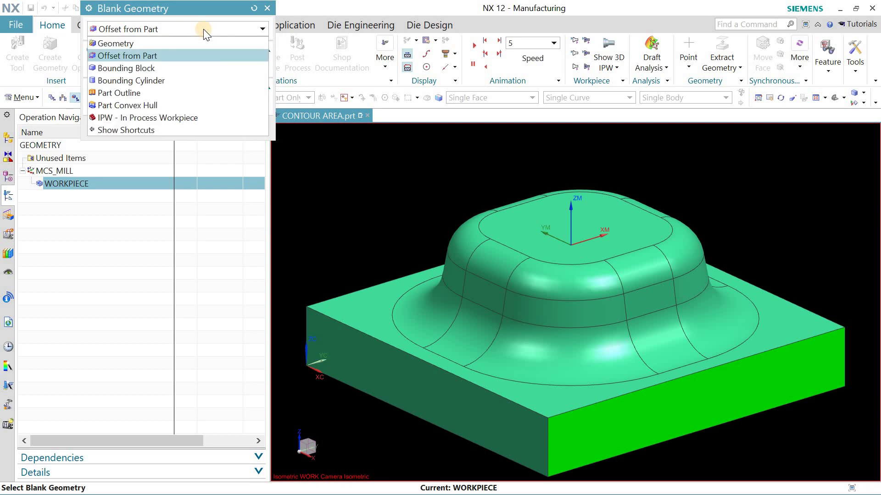
left_click(206, 69)
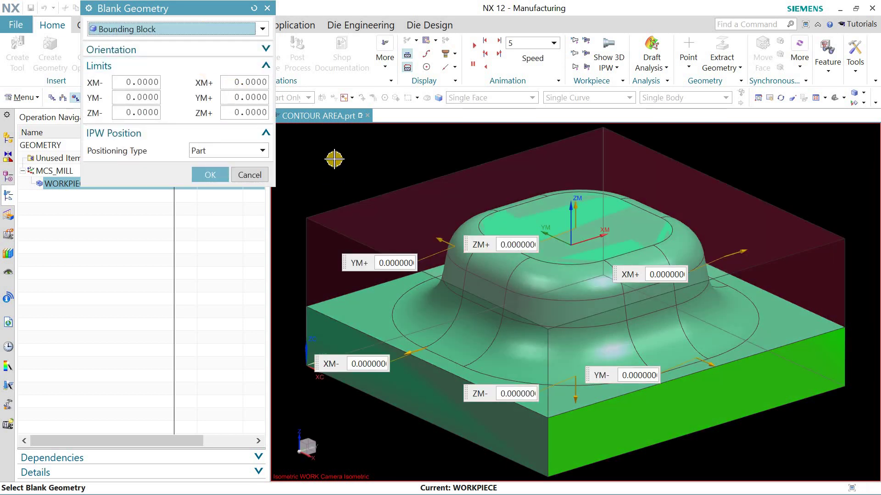
mouse_move(361, 149)
middle_mouse_down()
mouse_move(367, 145)
mouse_move(344, 151)
middle_mouse_up()
left_click(210, 175)
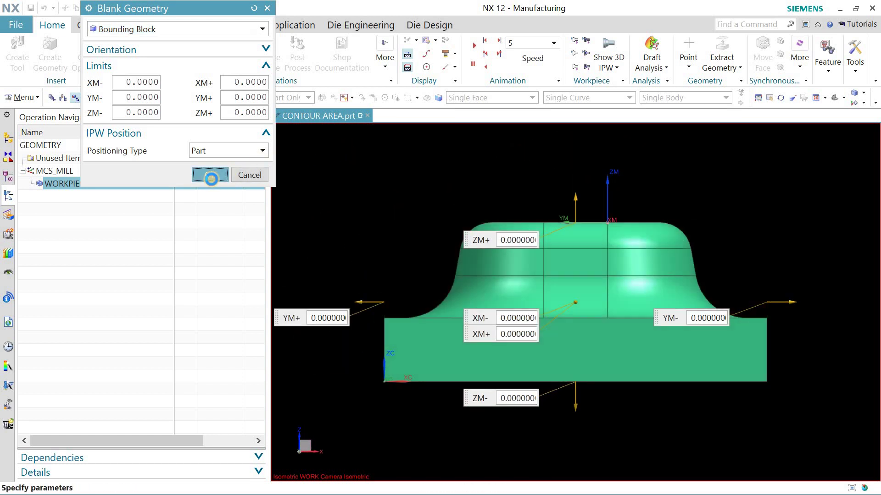
left_click(211, 196)
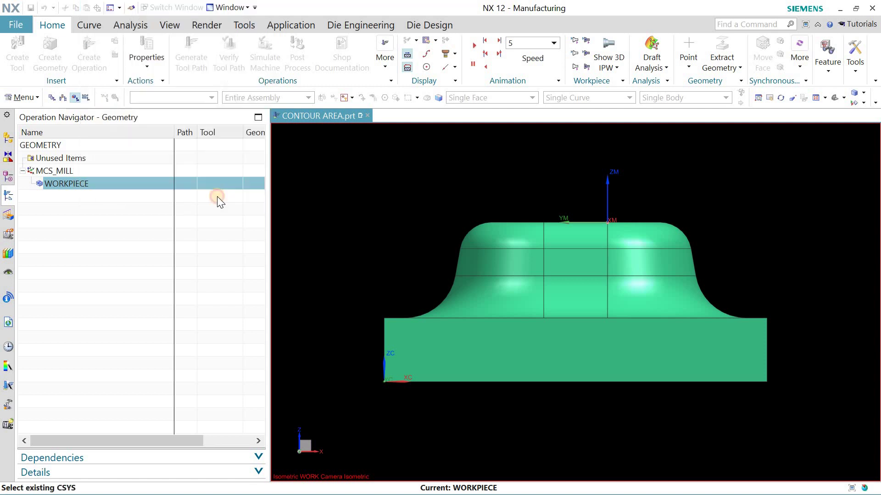
Step: Preview the existing tools in the Machine Tool view and delete MILL_1
left_click(535, 96)
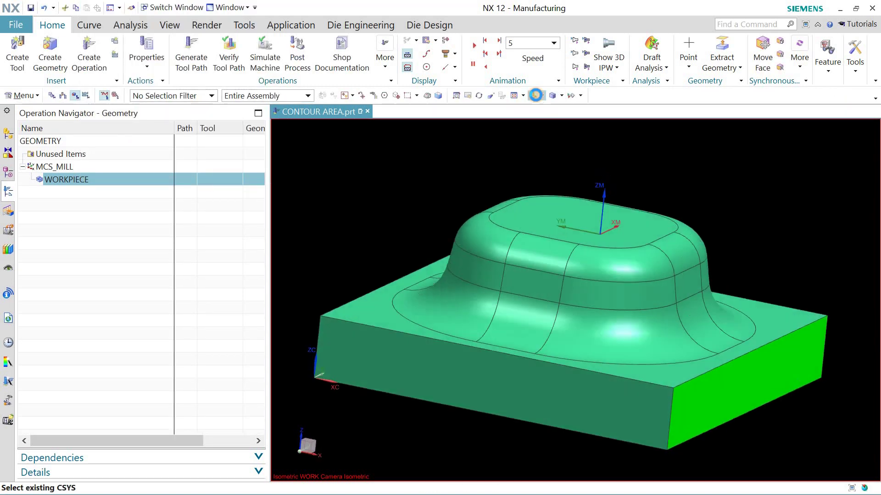
left_click(64, 96)
left_click(65, 165)
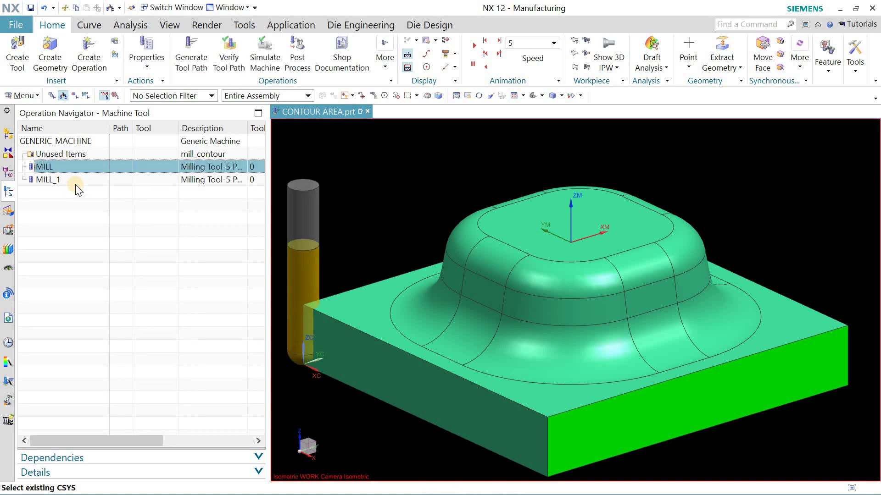
left_click(75, 181)
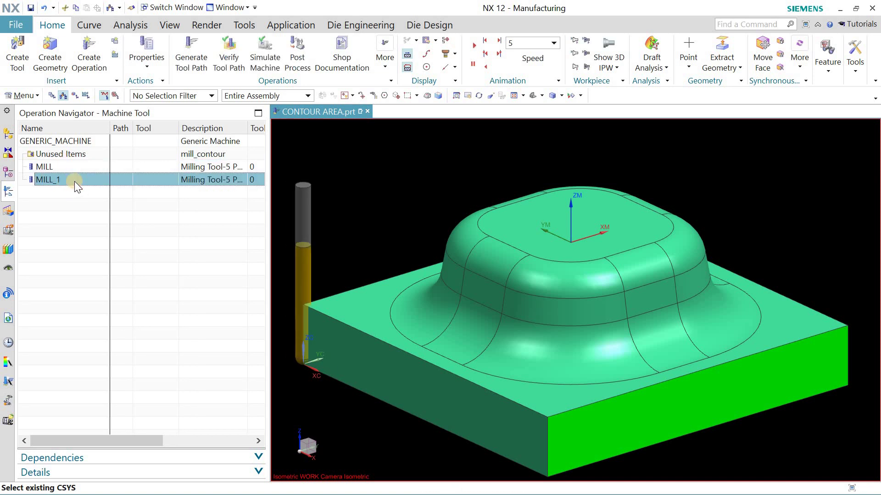
left_click(87, 165)
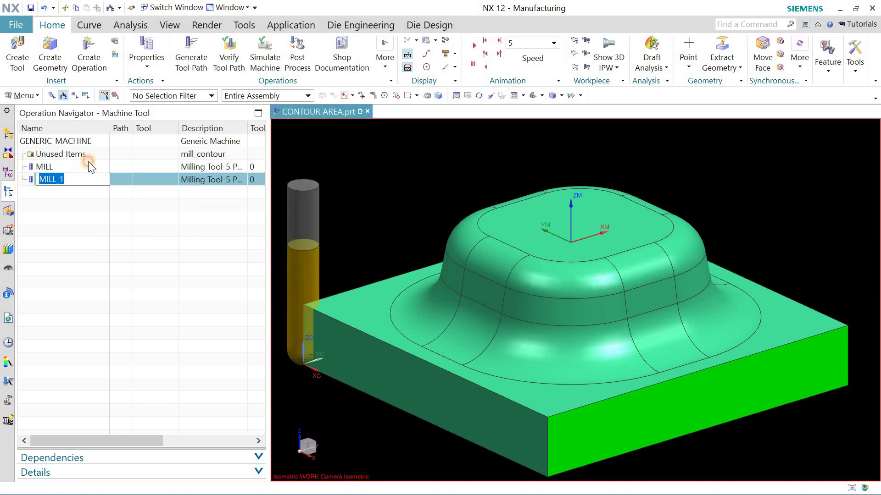
right_click(70, 181)
left_click(81, 226)
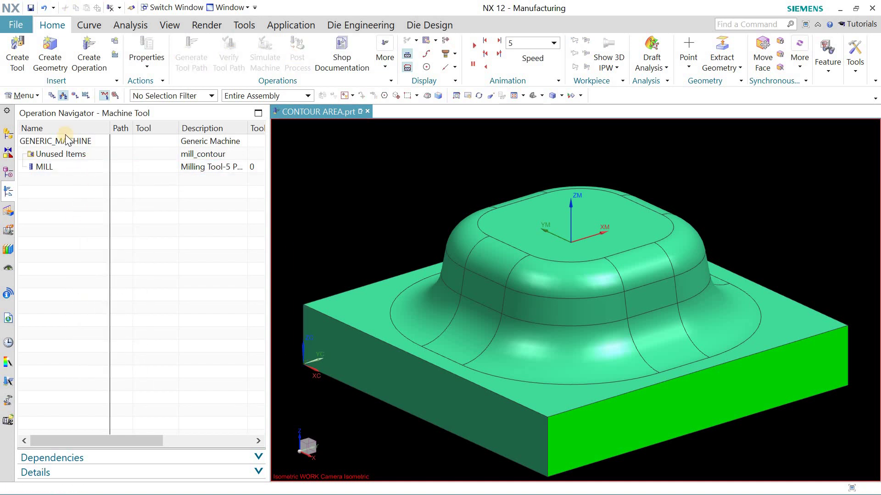
Step: Create a new mill_planar milling tool under the generic machine with a diameter of 10
left_click(24, 56)
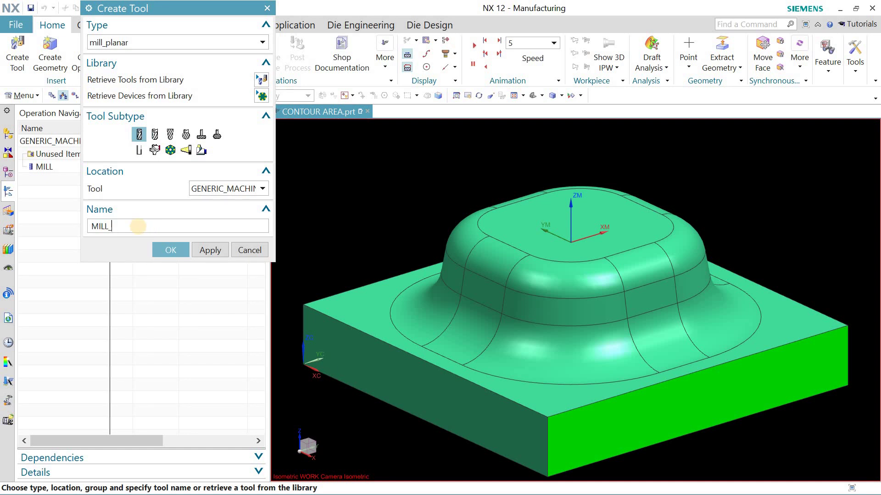
left_click(168, 245)
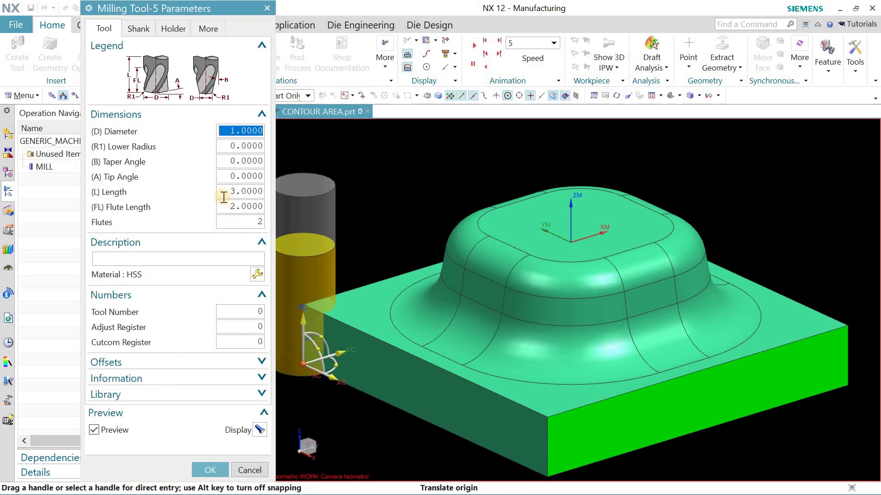
type("10")
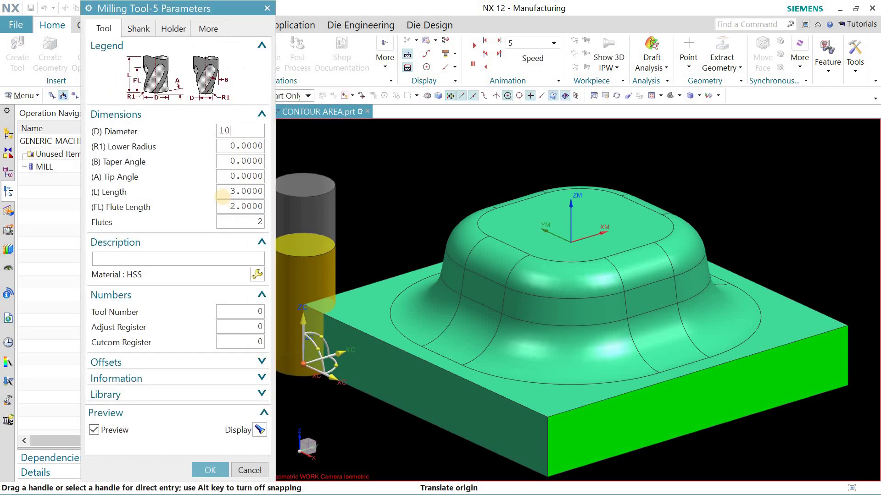
left_click(247, 146)
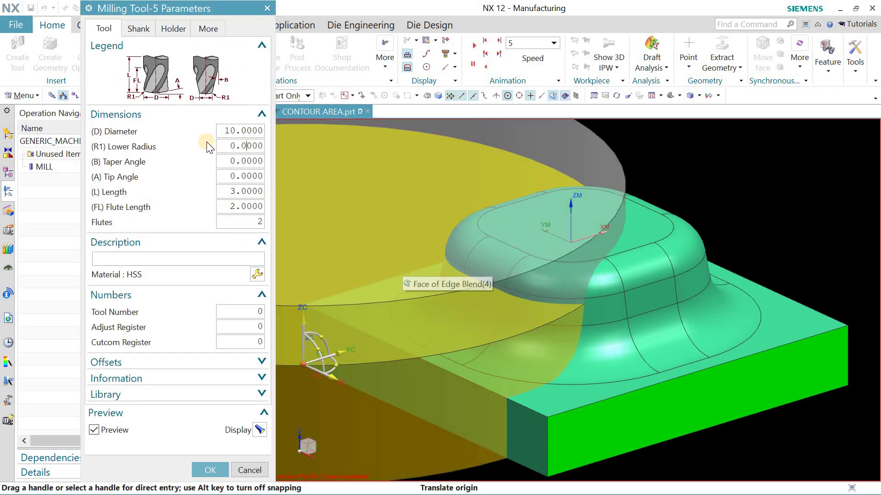
scroll(477, 249, "down", 3)
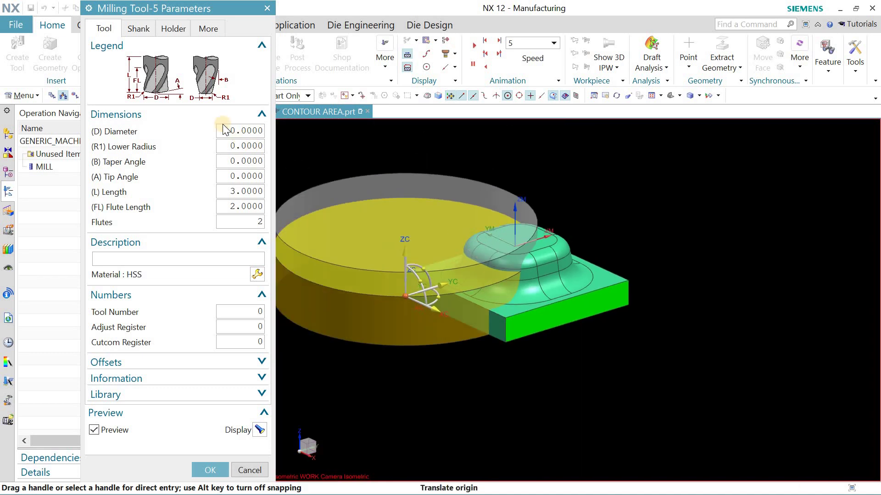
Step: Try tool diameters of 2, 1 and 0.5 against the part, and settle on a diameter of 0.3
double_click(248, 131)
type("2")
key("Return")
type("1")
key("Return")
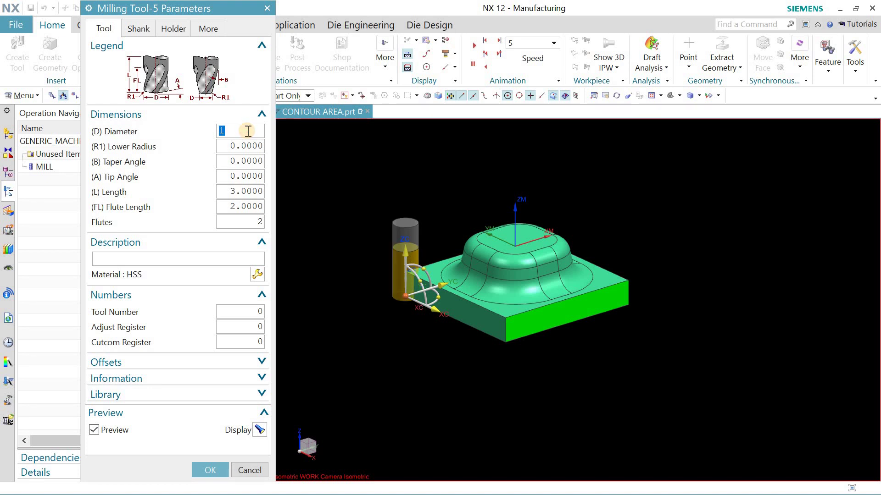
key("Return")
scroll(407, 286, "up", 3)
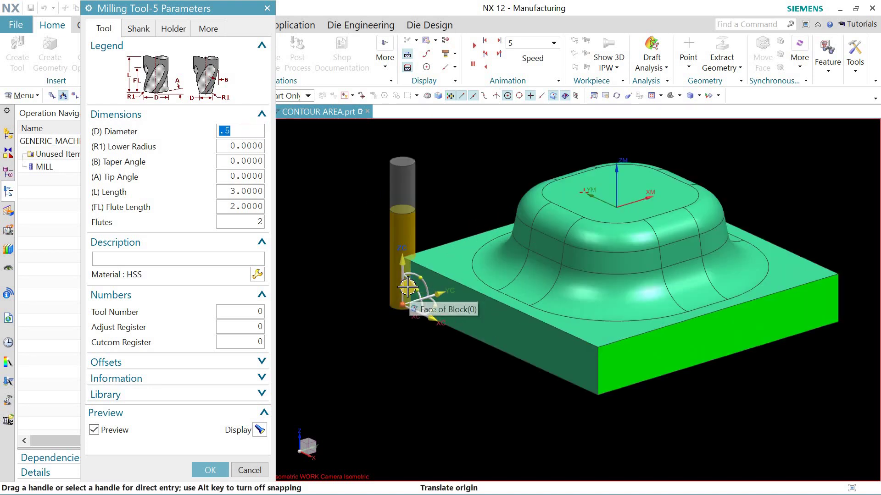
scroll(408, 287, "down", 3)
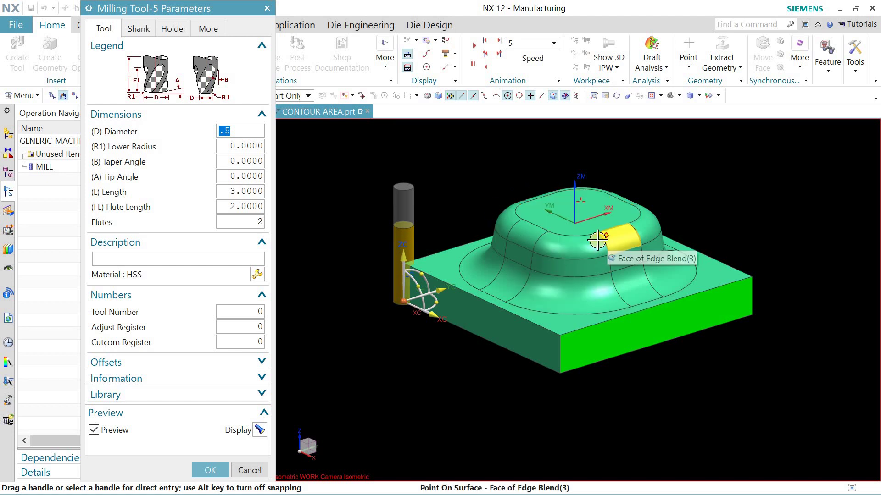
scroll(585, 248, "up", 1)
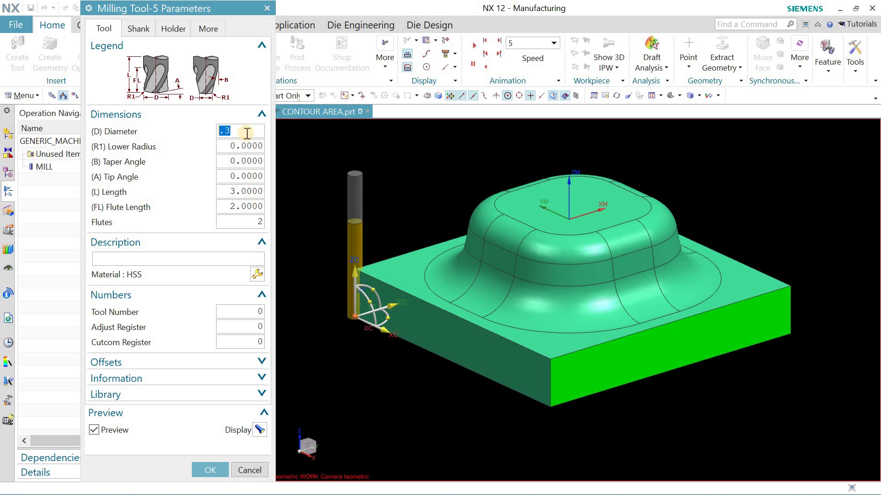
mouse_move(419, 202)
middle_mouse_down()
mouse_move(425, 189)
mouse_move(415, 219)
mouse_move(433, 202)
middle_mouse_up()
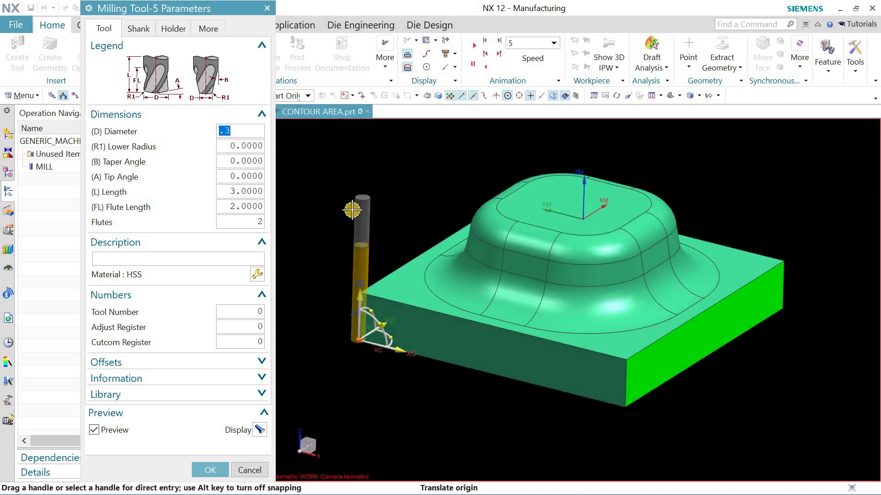
Step: Retrieve the Medium weldon holder HLDI001_00006 from the Milling_Drilling holder library for the new tool
left_click(174, 28)
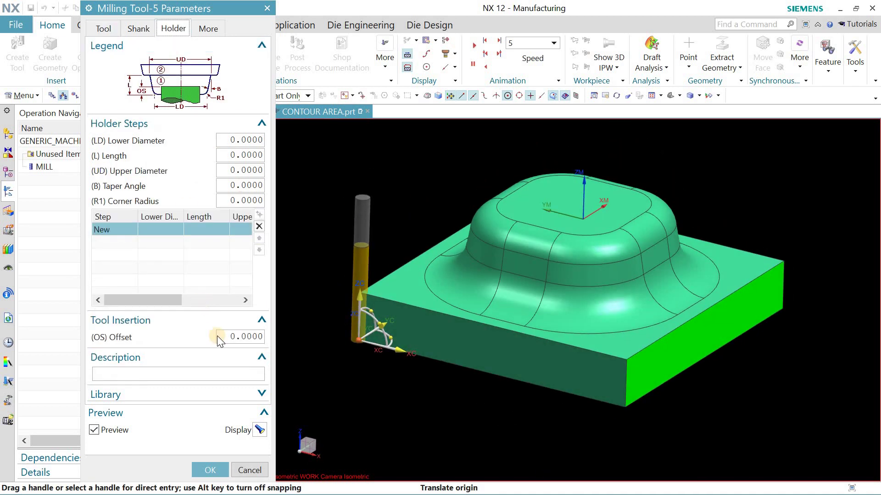
left_click(253, 393)
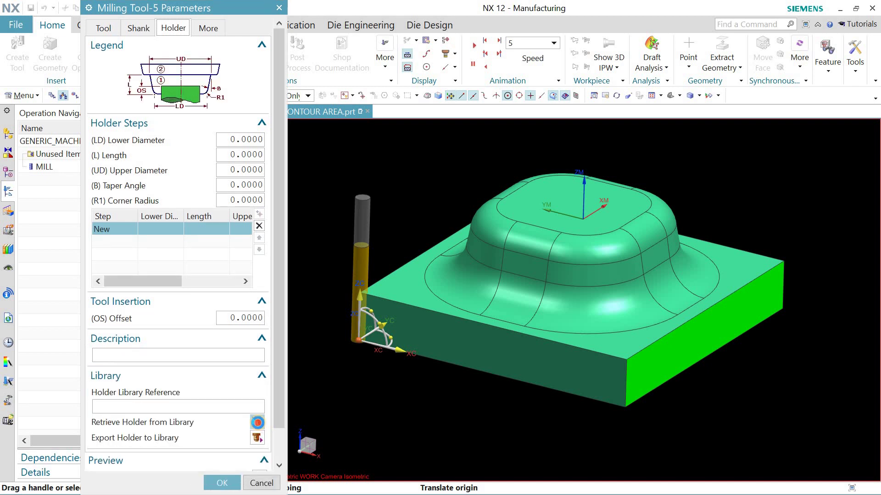
left_click(255, 418)
double_click(120, 55)
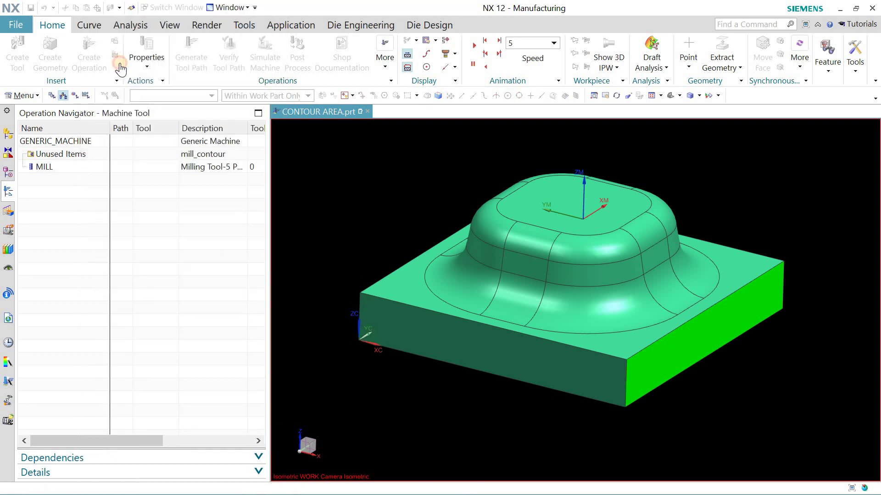
left_click(169, 223)
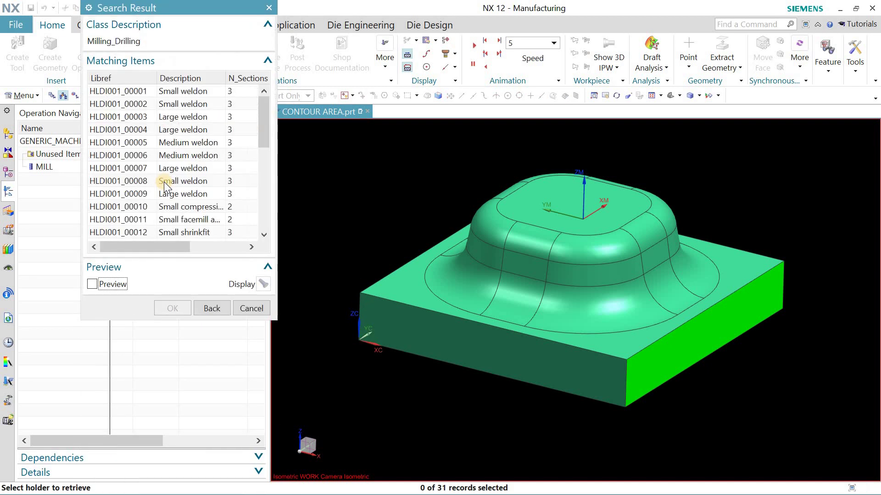
left_click(175, 155)
double_click(175, 154)
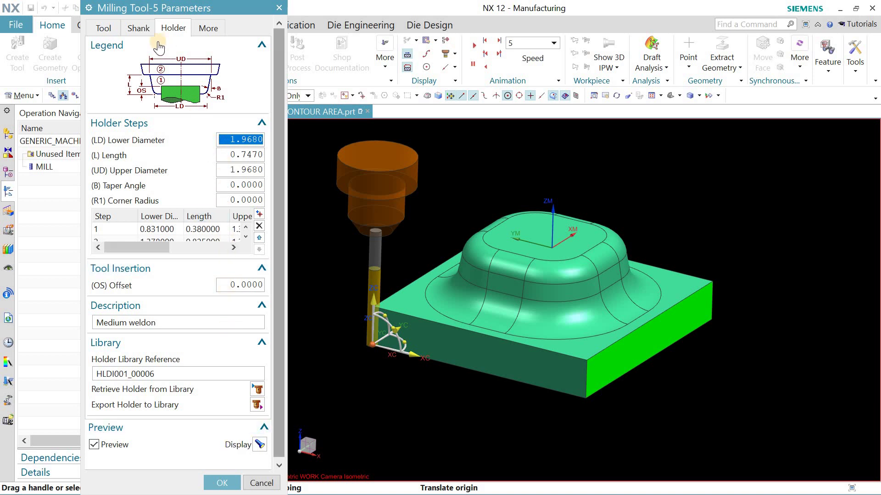
Step: Set the new tool's length to 5 and finish creating it
left_click(104, 28)
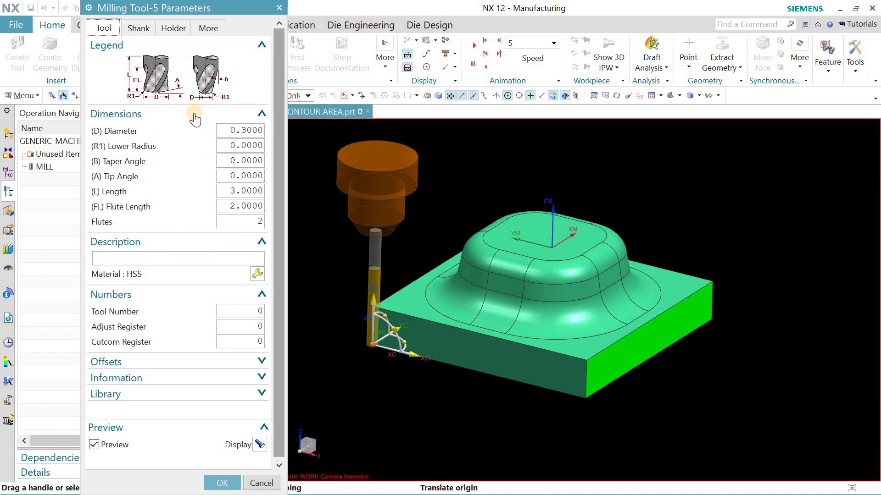
double_click(247, 193)
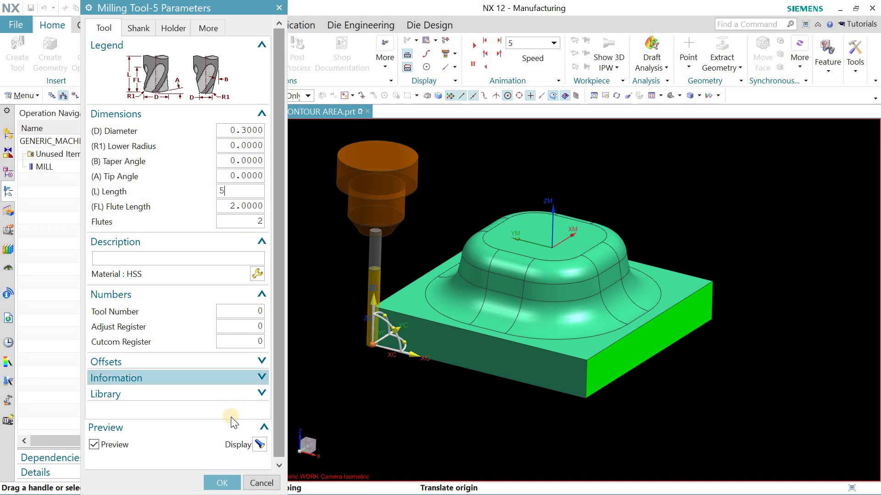
left_click(222, 483)
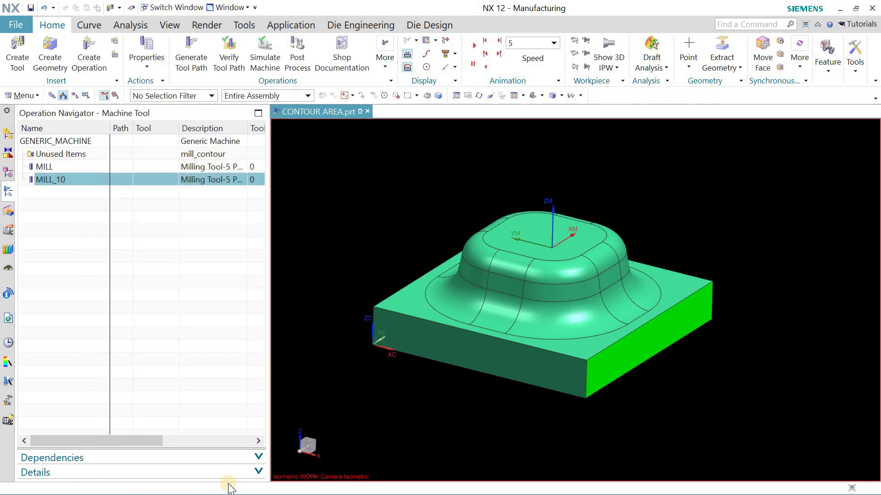
Step: Edit MILL_10 to a length of 4, a flute length of 3 and 3 flutes
double_click(163, 180)
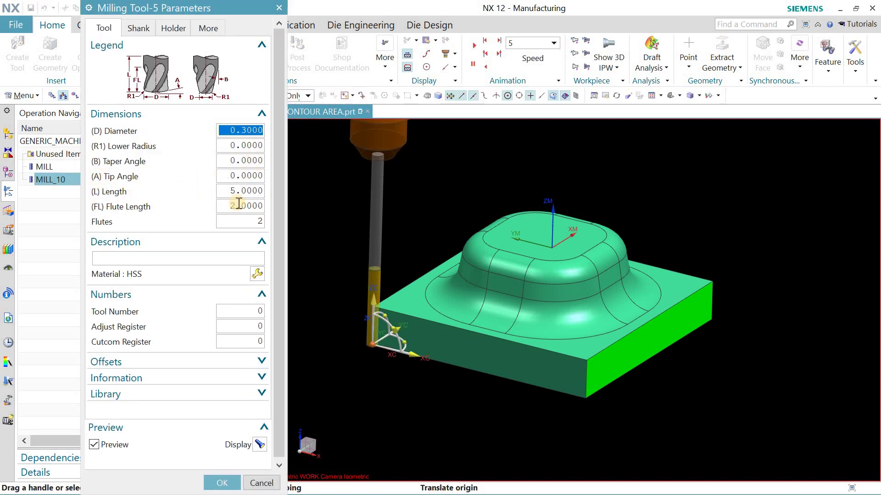
left_click(248, 207)
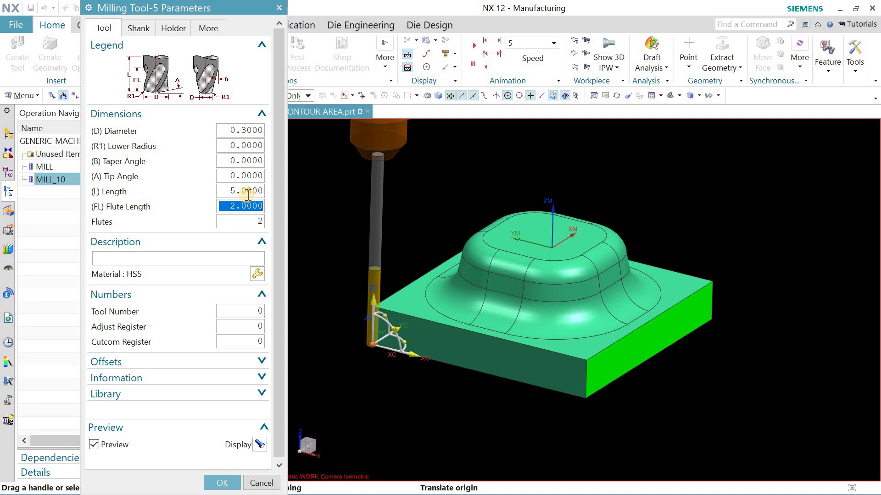
left_click(248, 193)
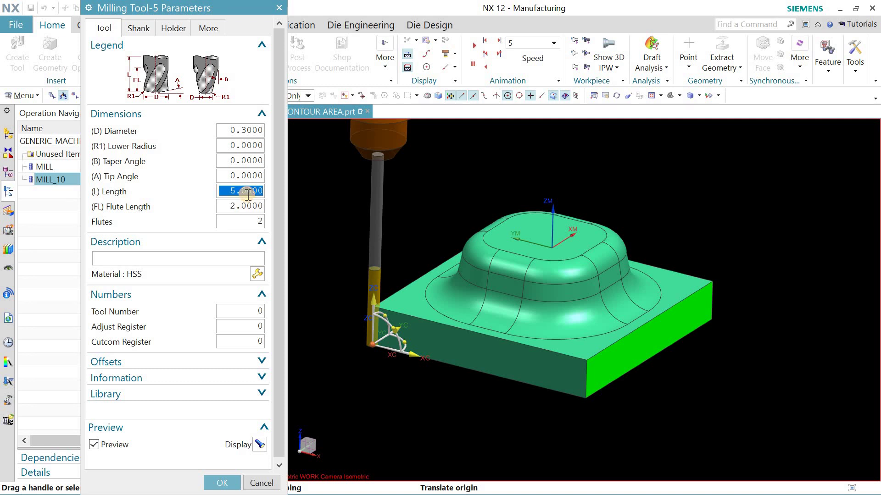
type("4")
left_click(243, 207)
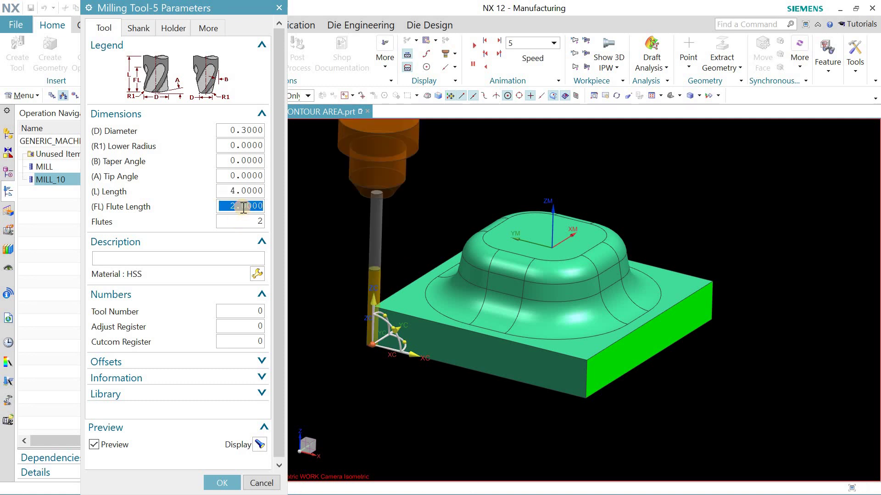
type("3")
left_click(247, 223)
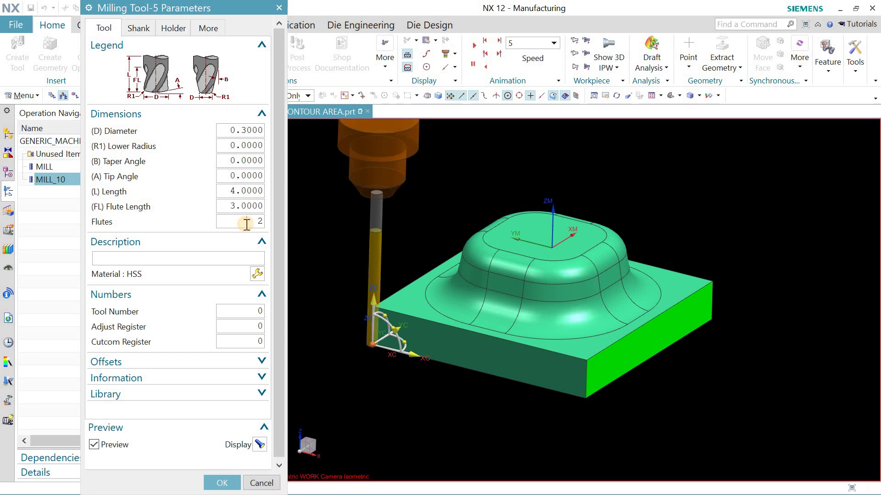
left_click(247, 223)
type("3")
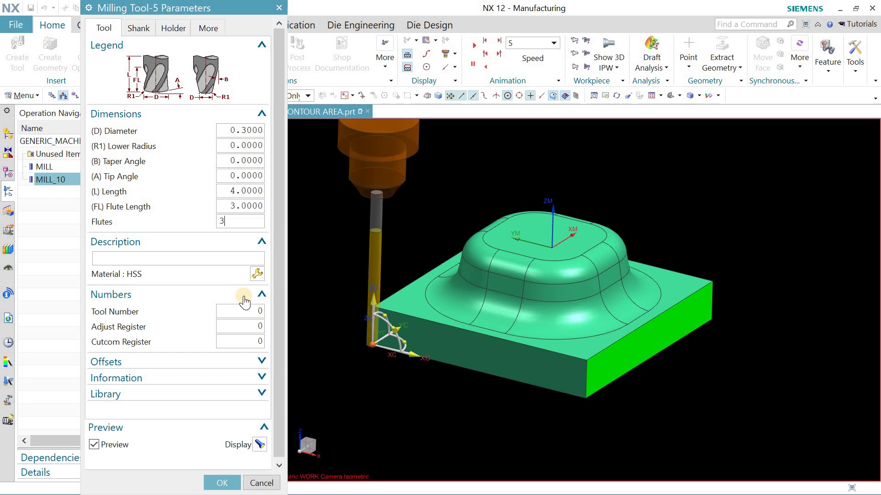
left_click(224, 483)
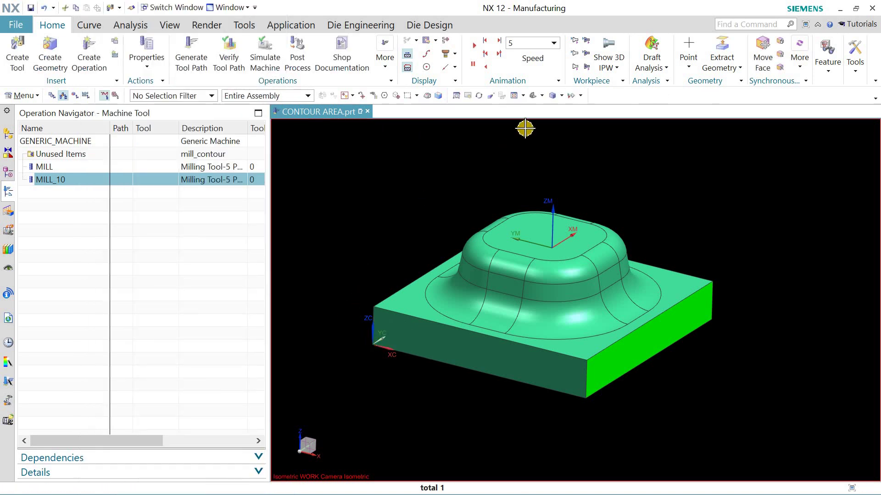
Step: Start a new mill_contour operation with the Cavity Mill subtype
left_click(533, 96)
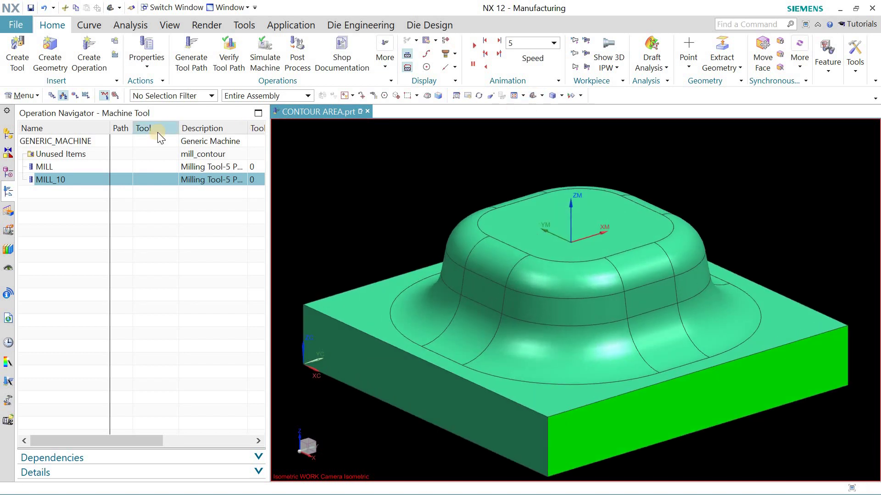
left_click(88, 69)
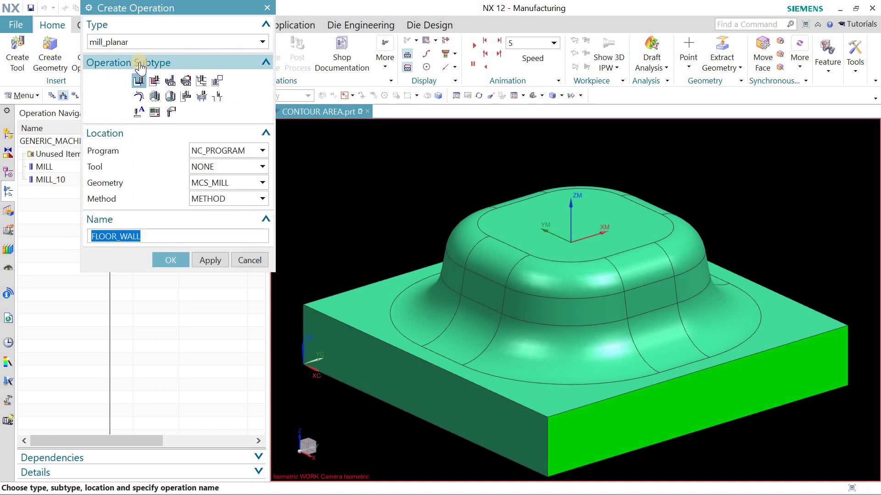
left_click(156, 45)
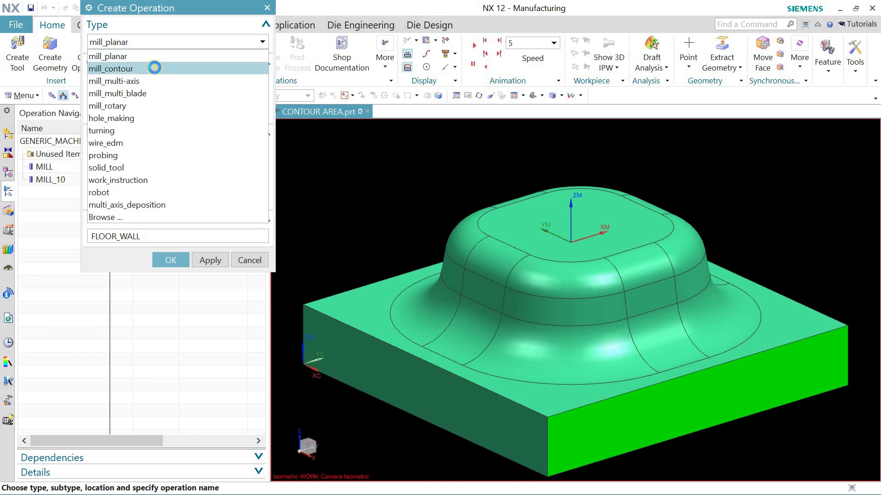
left_click(154, 65)
left_click(138, 83)
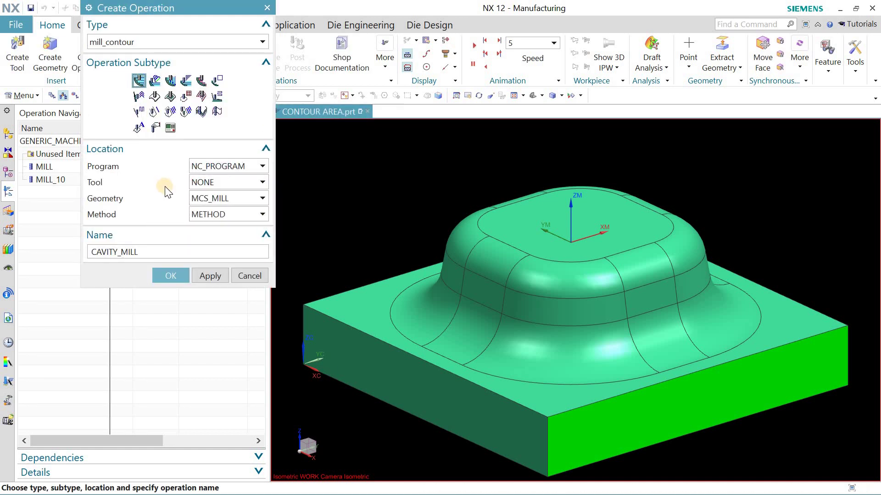
Step: Assign tool MILL_10, geometry WORKPIECE and method MILL_FINISH to the cavity mill operation, and create it
left_click(227, 182)
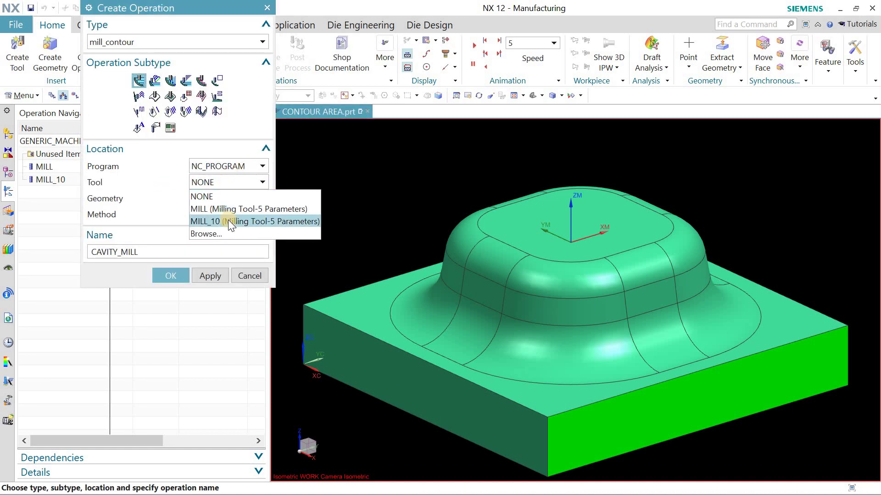
left_click(228, 221)
left_click(229, 200)
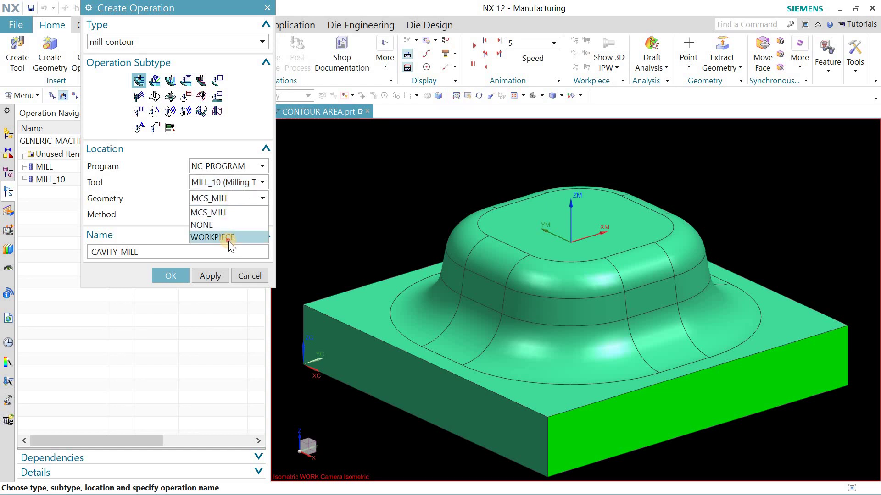
left_click(227, 239)
left_click(227, 213)
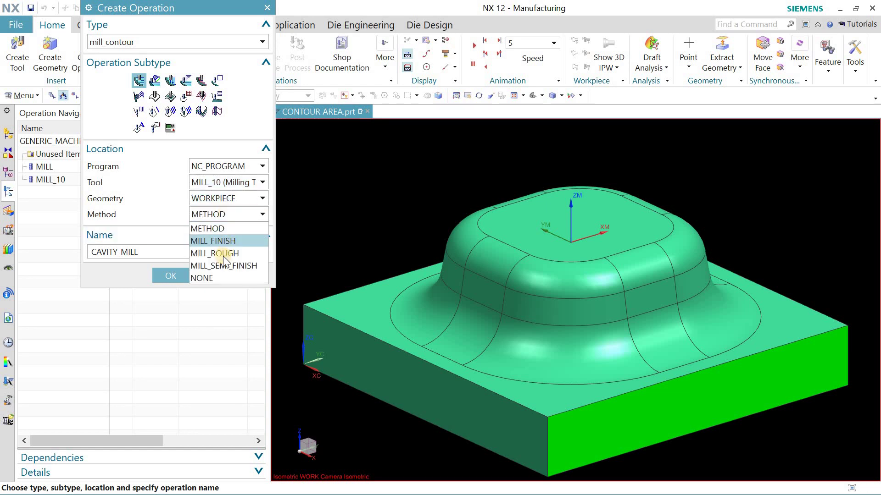
left_click(225, 242)
left_click(181, 271)
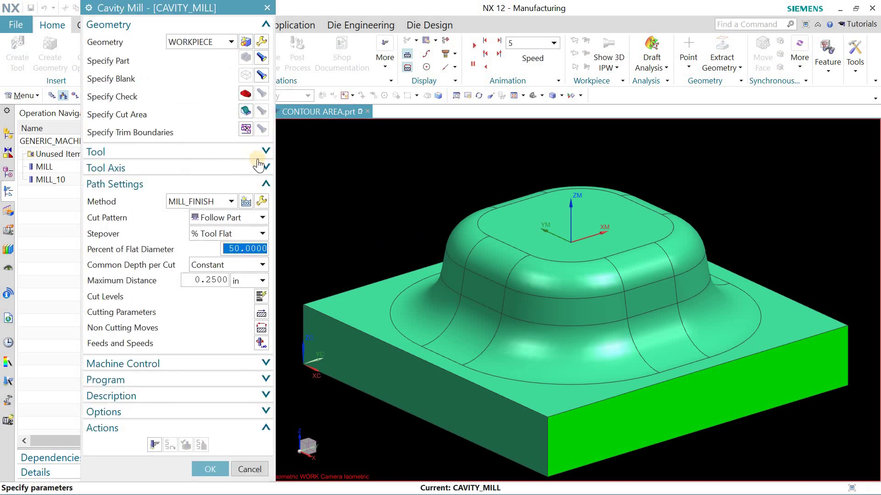
Step: Specify all faces of the raised form and the base's upper surface as the cut area, and generate the tool path
left_click(248, 111)
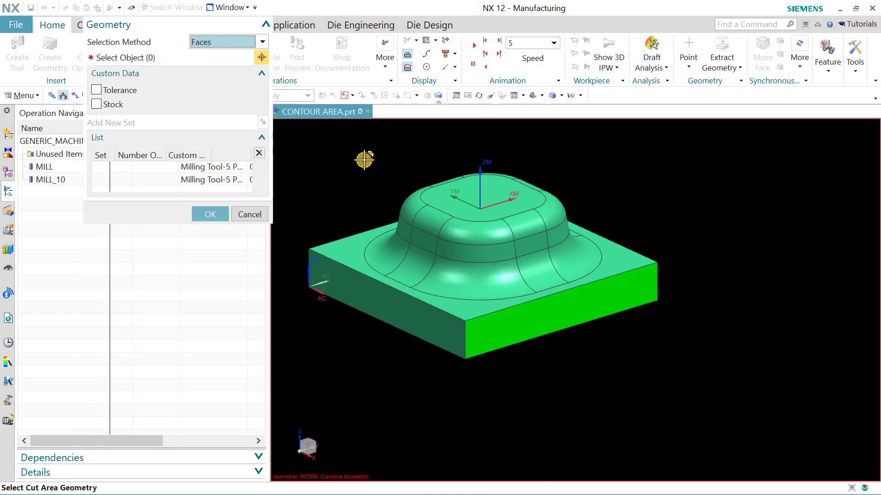
left_click(326, 161)
key("F8")
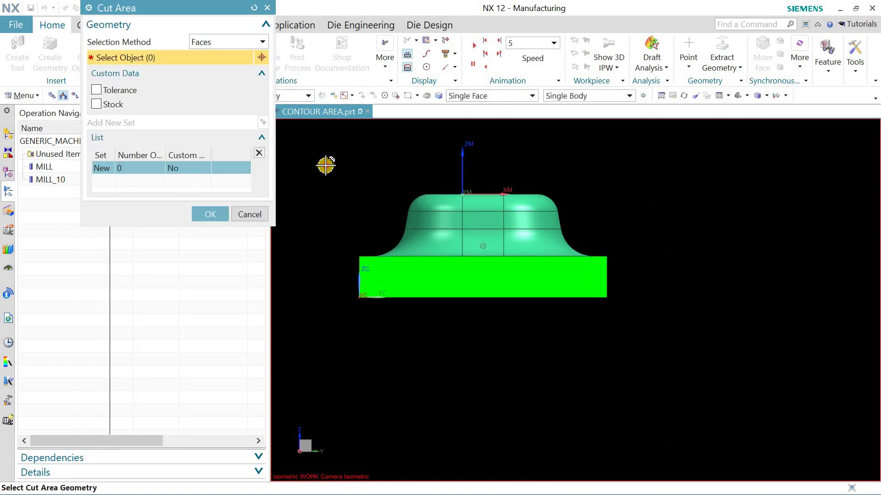
left_click_drag(325, 162, 633, 269)
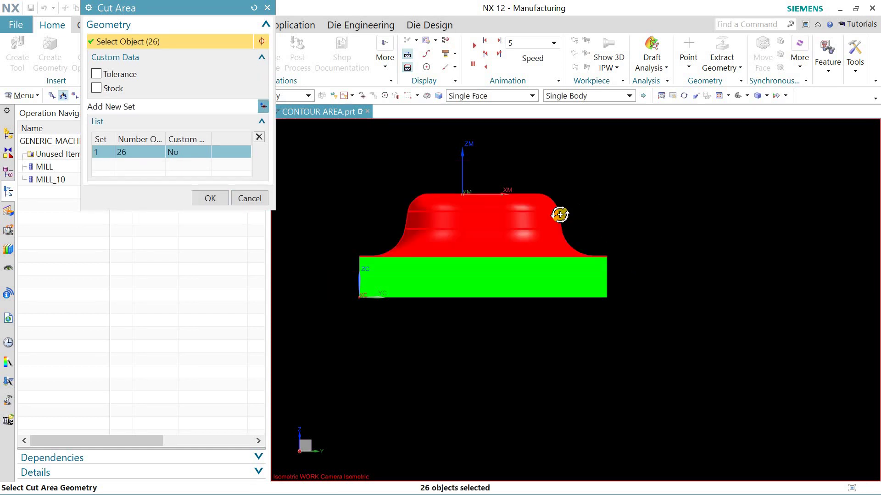
middle_click_drag(560, 212, 287, 216)
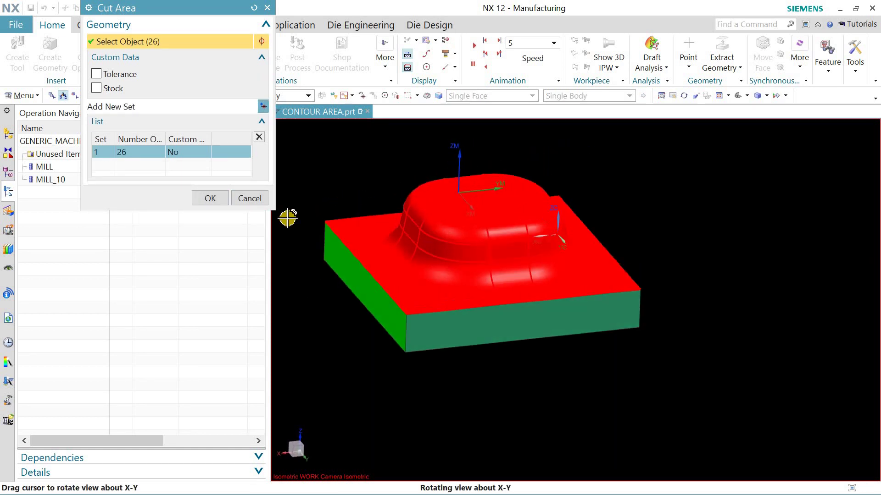
left_click(224, 202)
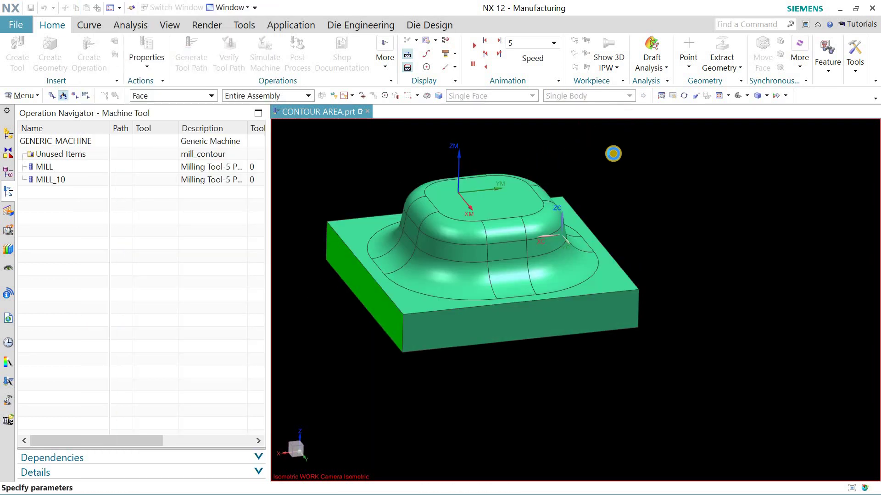
left_click(733, 95)
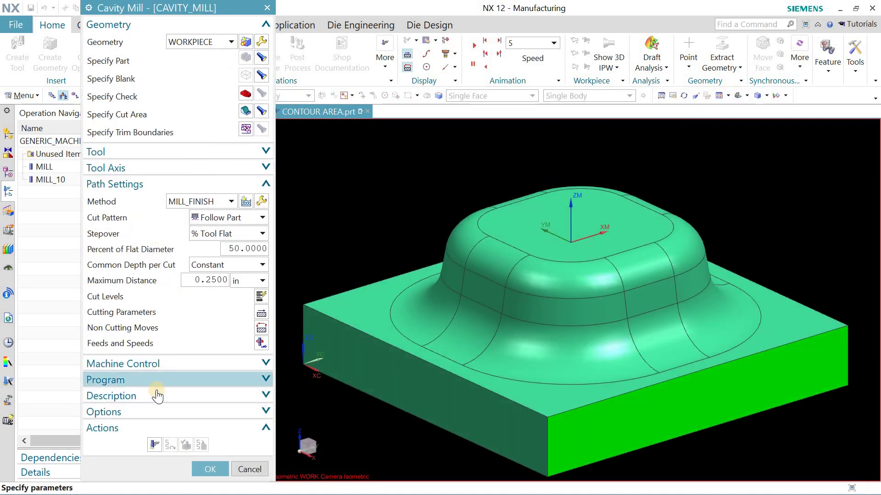
left_click(156, 445)
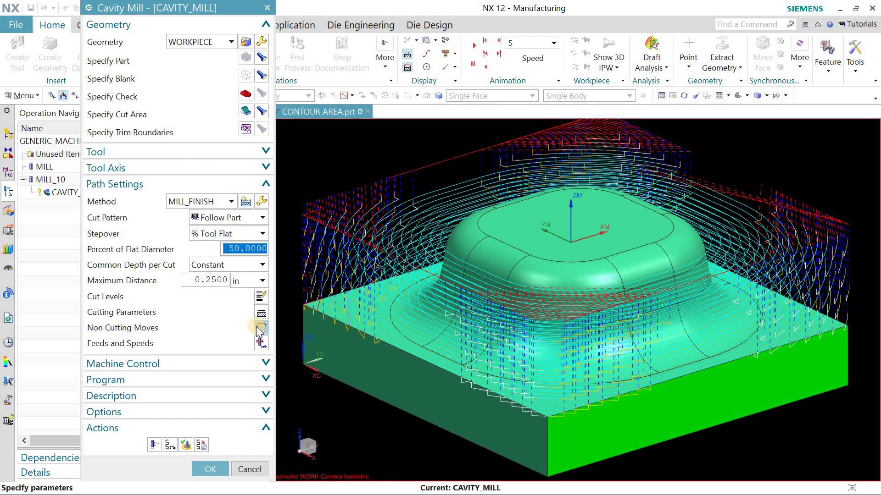
Step: Set the transfer type between and within regions to Direct/Previous Plane backup in the non cutting moves, and regenerate the tool path
key("Return")
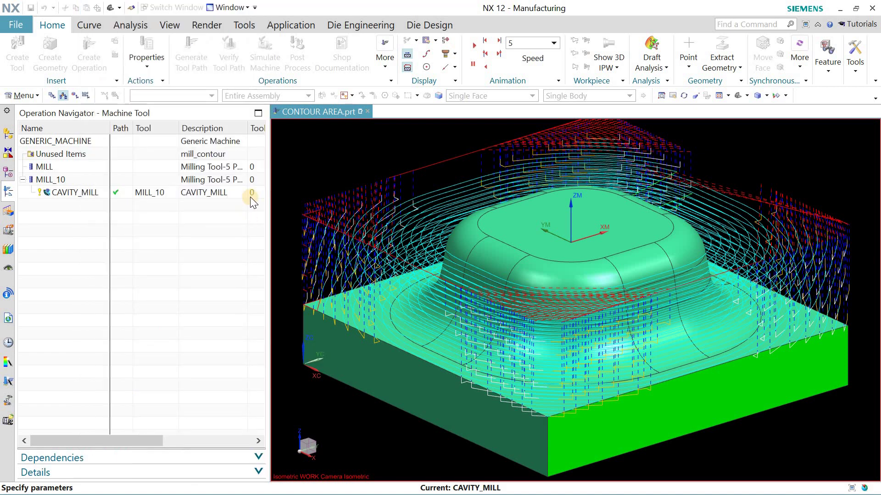
left_click(250, 198)
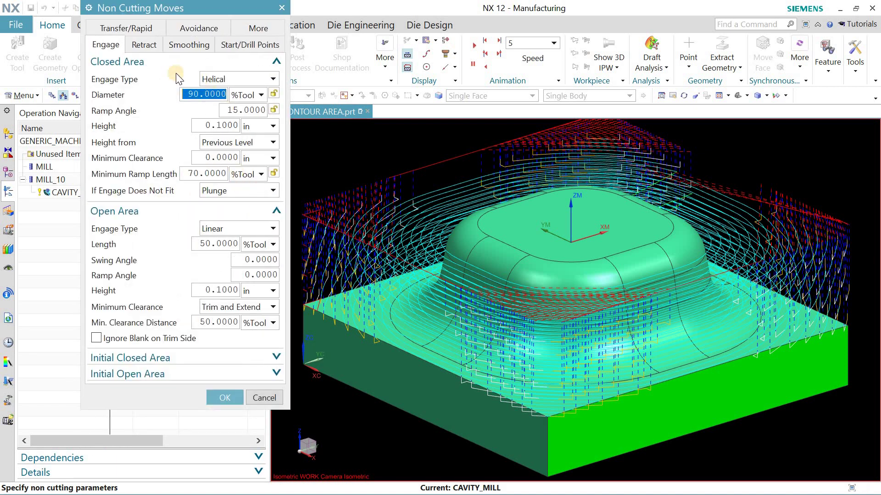
left_click(141, 29)
left_click(225, 119)
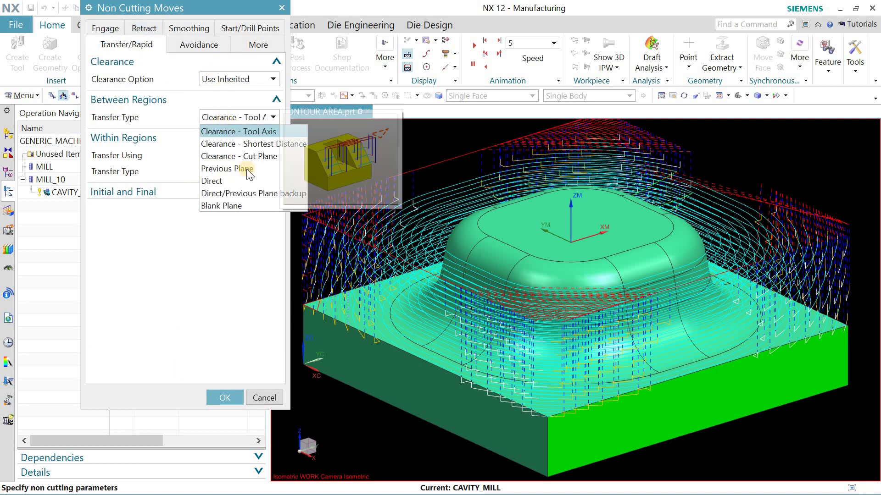
left_click(254, 195)
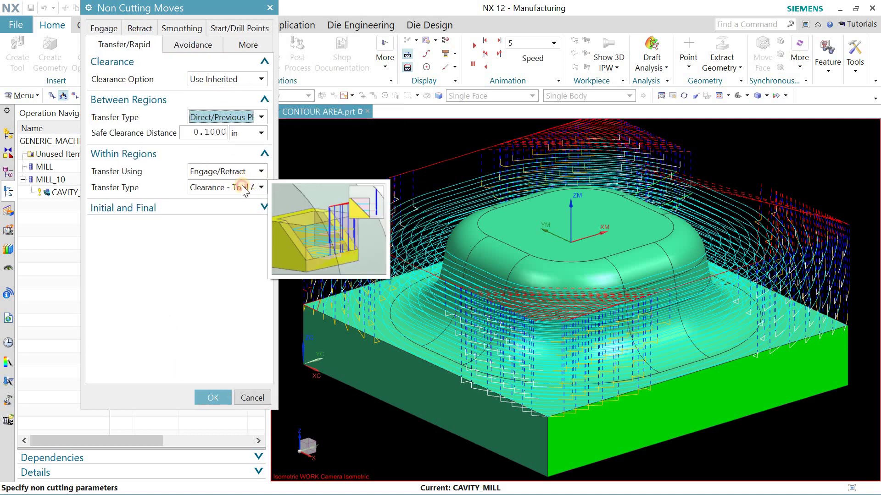
left_click(243, 187)
left_click(246, 202)
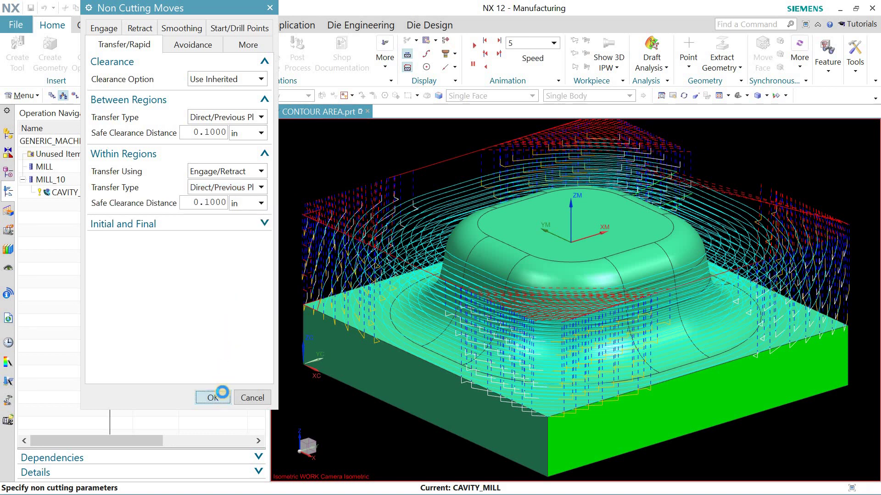
left_click(215, 397)
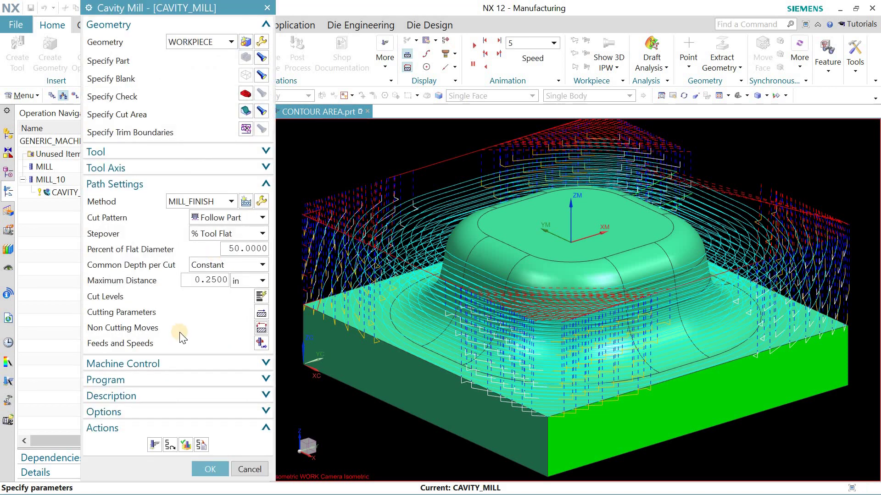
left_click(155, 445)
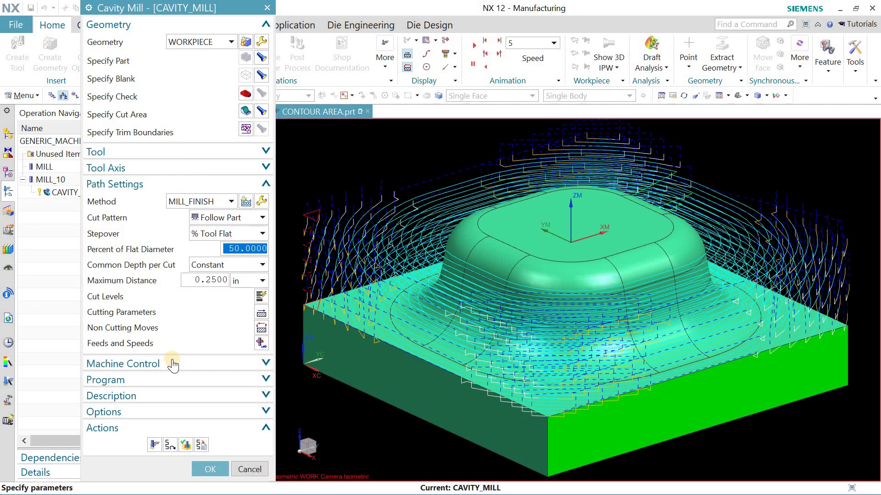
Step: Verify the cavity mill tool path by playing its replay at animation speed 5
left_click(185, 445)
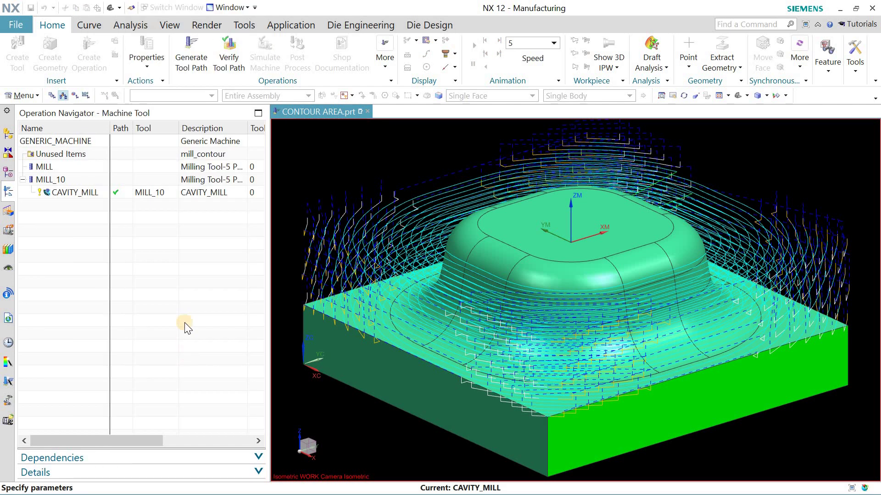
left_click(181, 434)
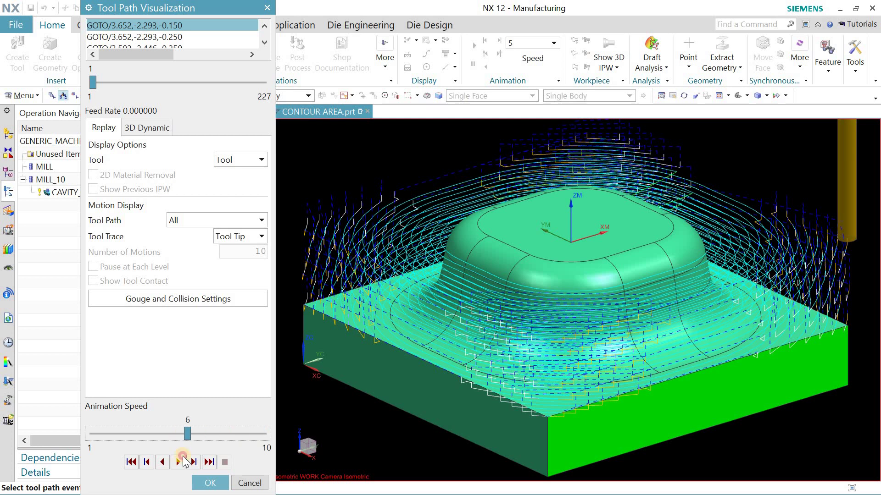
left_click(178, 462)
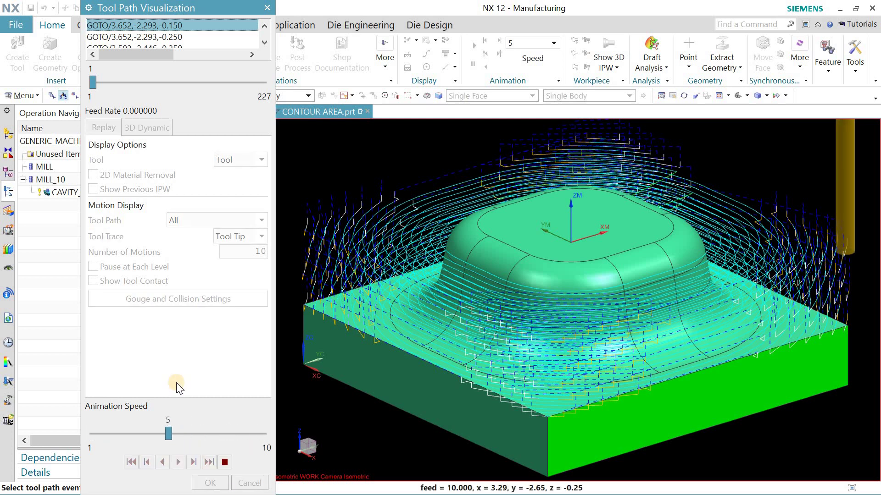
Step: Stop the replay and run the 3D dynamic material removal simulation of the cavity mill path at animation speed 10
left_click(225, 462)
left_click(156, 130)
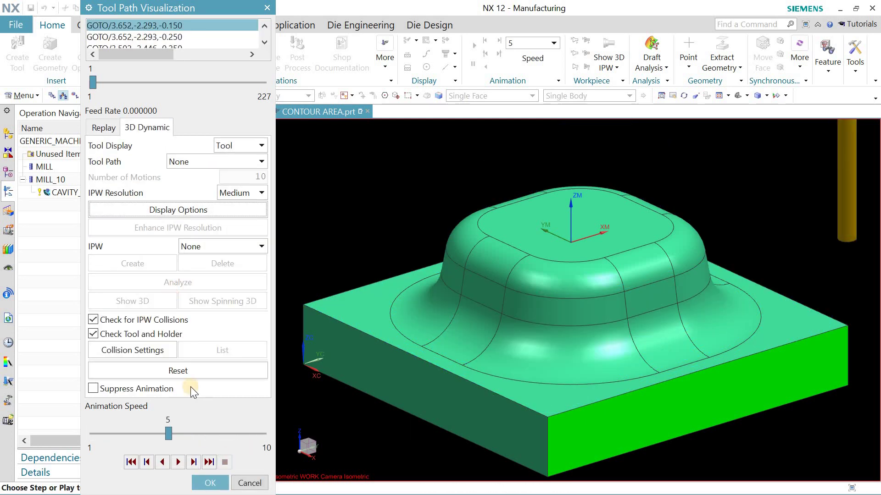
left_click(178, 462)
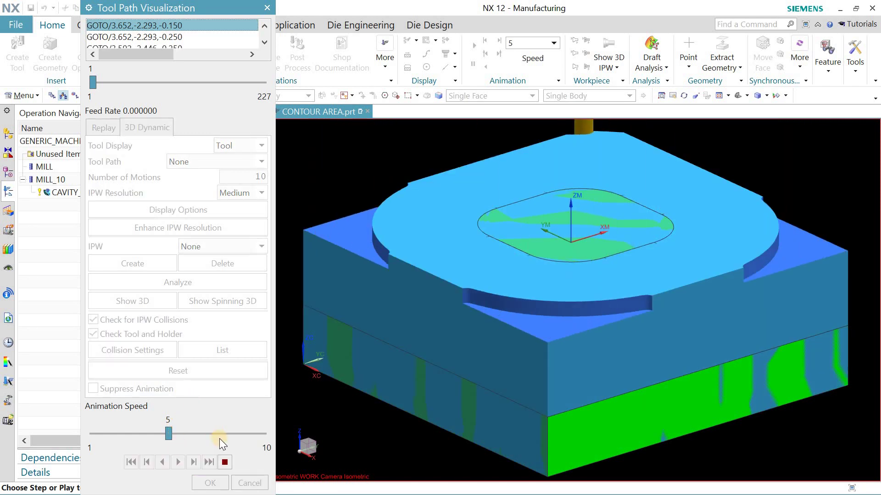
left_click(263, 431)
left_click(263, 431)
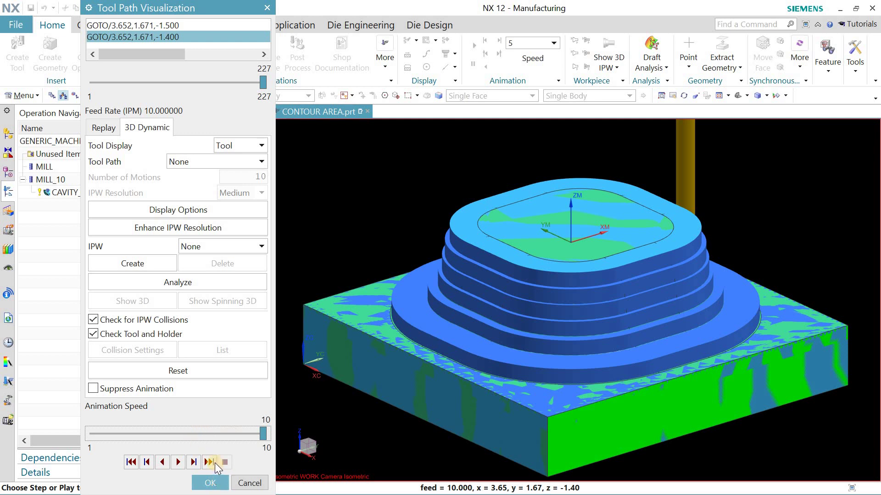
left_click(215, 480)
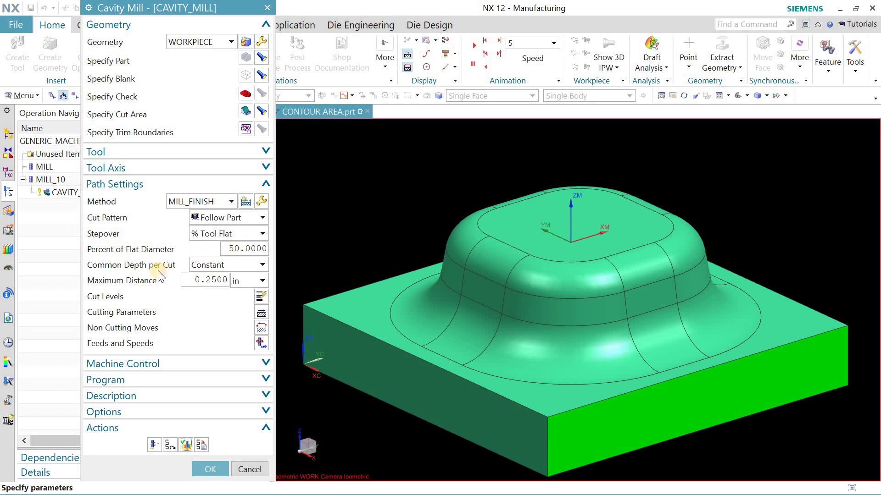
Step: Set the cavity mill's common depth per cut to Constant with a maximum distance of 0.1 in, and regenerate the tool path
left_click(230, 268)
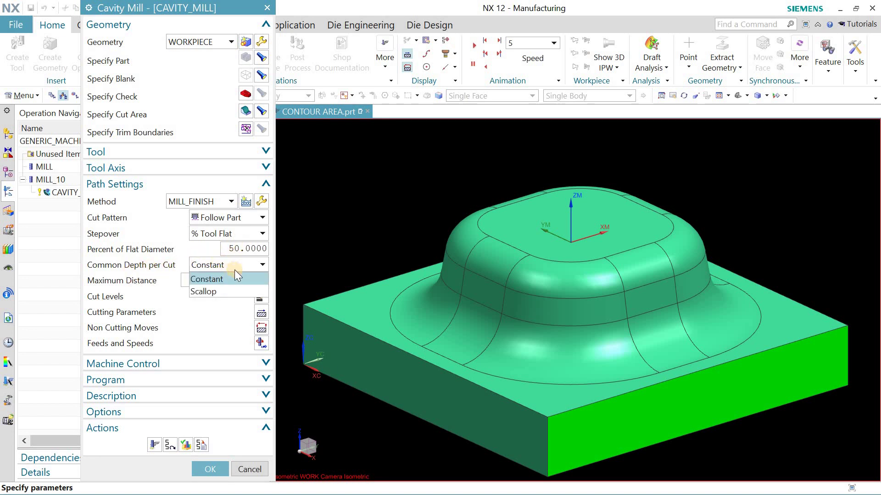
left_click(231, 277)
double_click(217, 281)
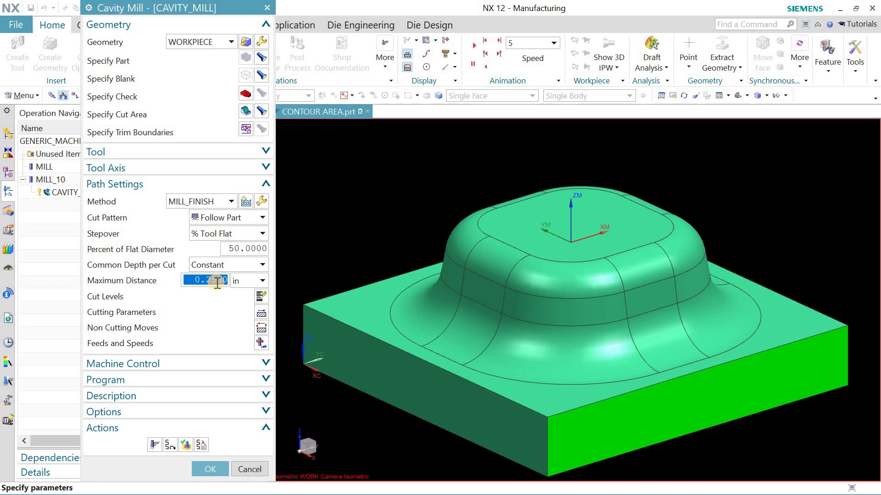
type(".1")
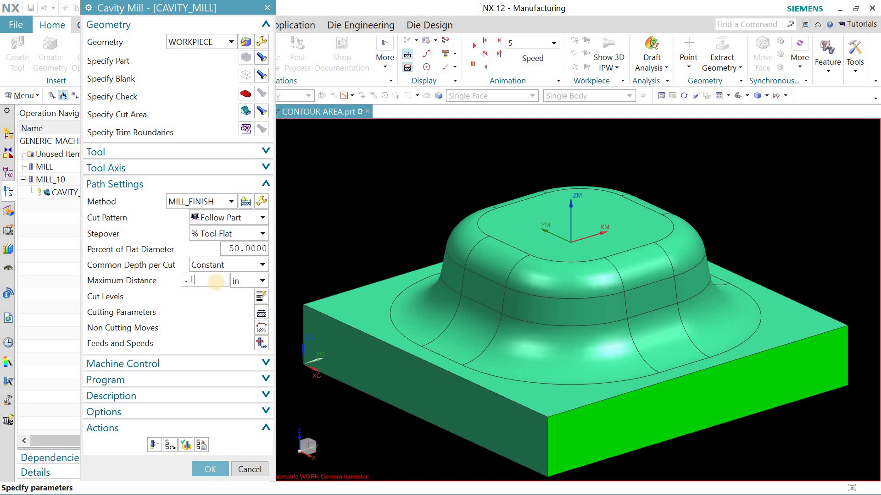
left_click(154, 446)
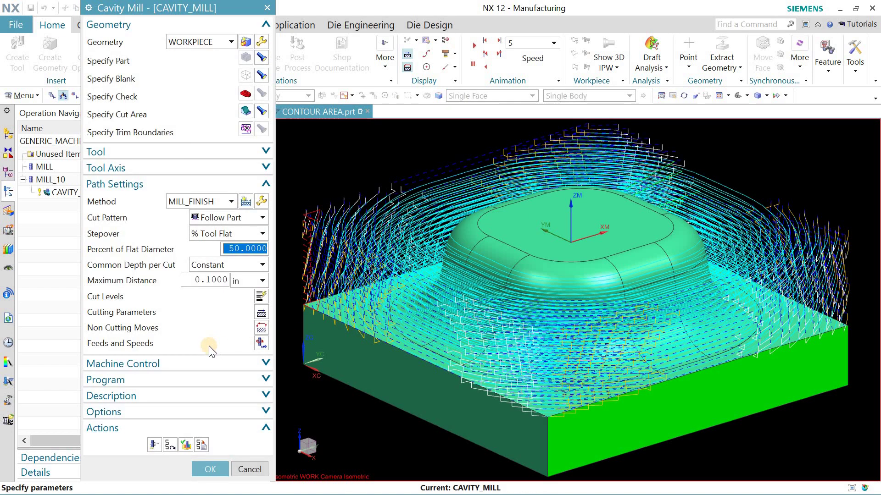
Step: Set the cavity mill's maximum distance per cut to 0.05 in and regenerate the tool path
left_click(209, 281)
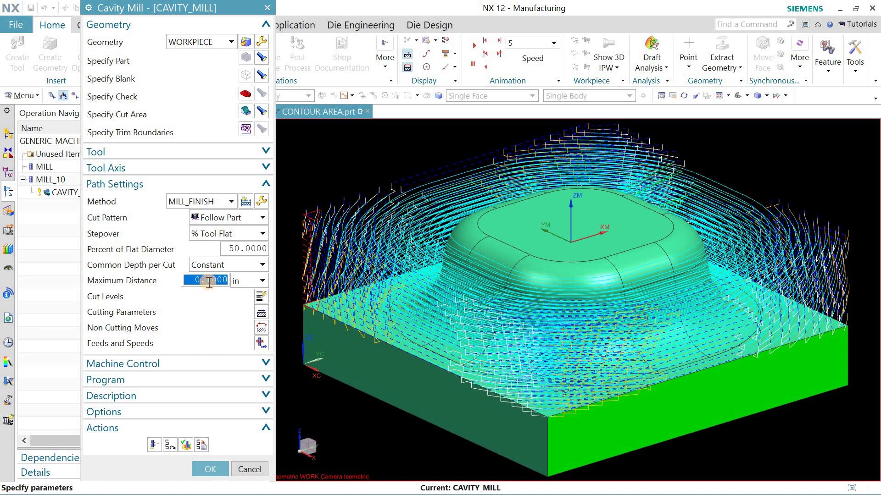
type(".05")
left_click(154, 445)
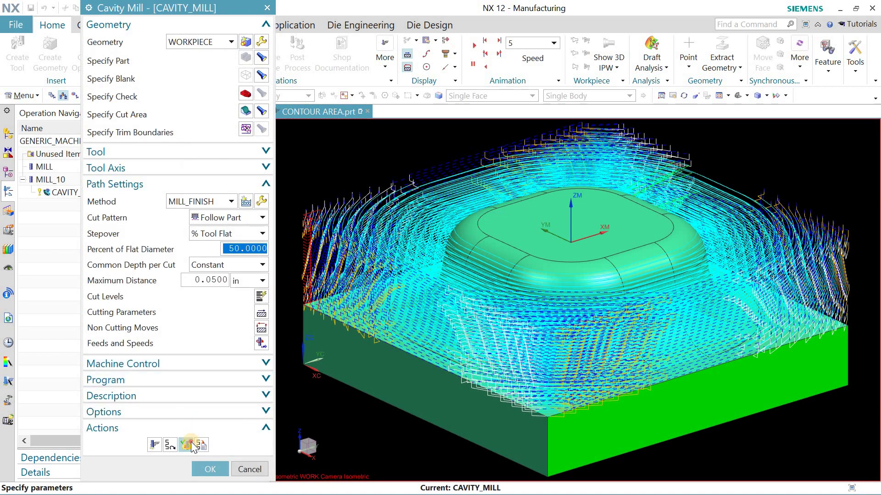
Step: Play the 3D dynamic simulation of the regenerated cavity mill path and accept the operation
left_click(191, 444)
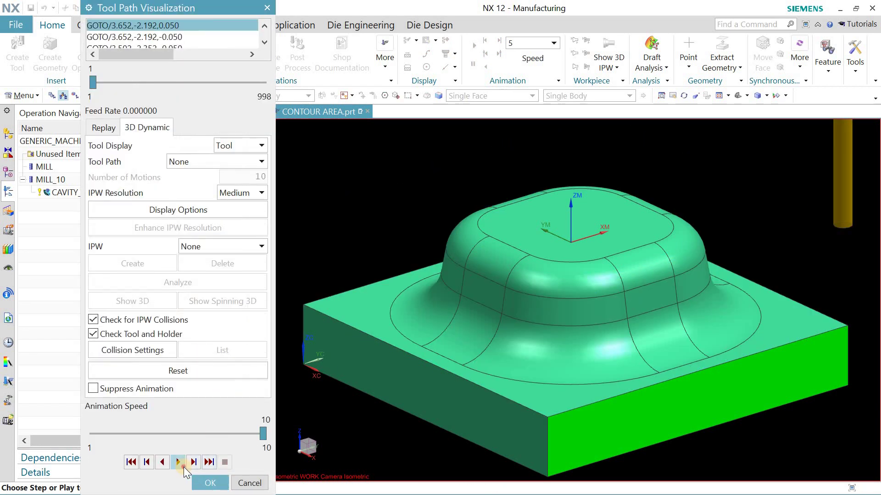
left_click(183, 465)
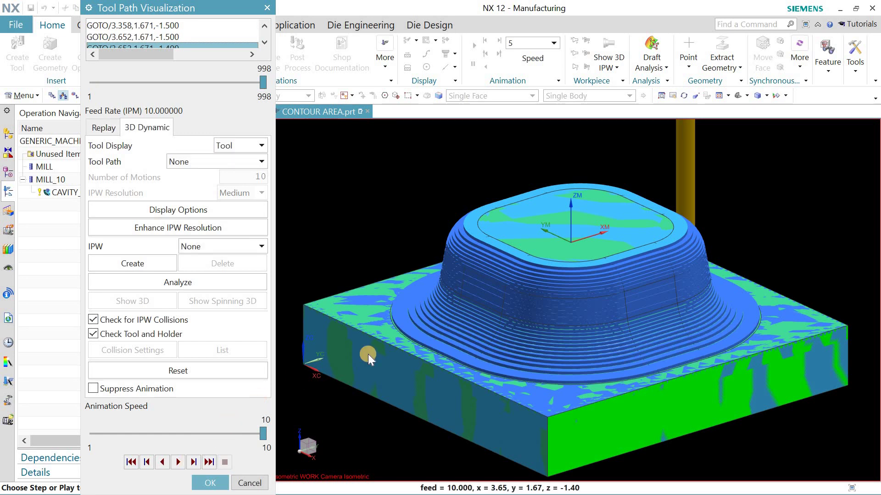
left_click(212, 483)
left_click(209, 468)
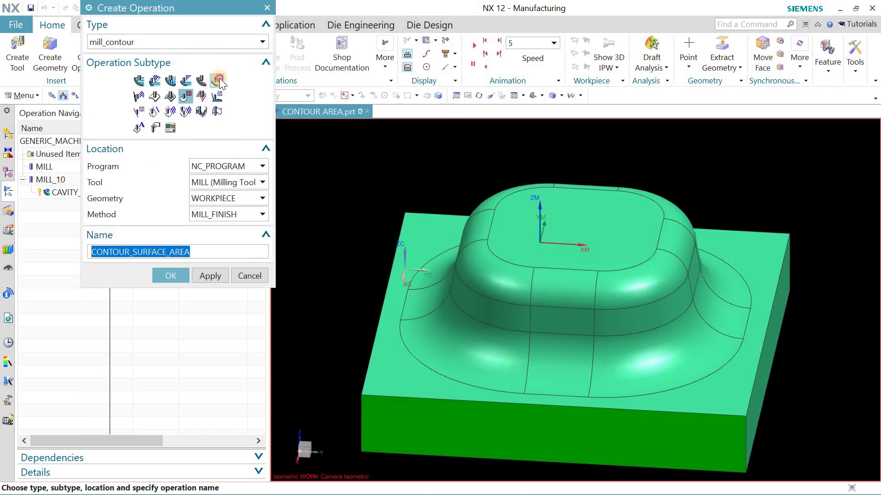
Step: Create a Zlevel Profile operation on WORKPIECE and specify the raised form's faces as cut area, leaving out the base's flat upper surface
left_click(217, 80)
left_click(172, 277)
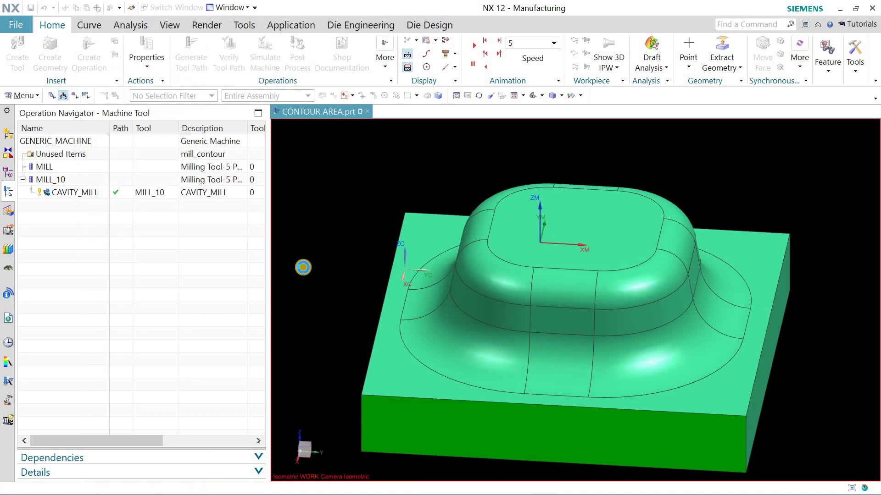
left_click(247, 94)
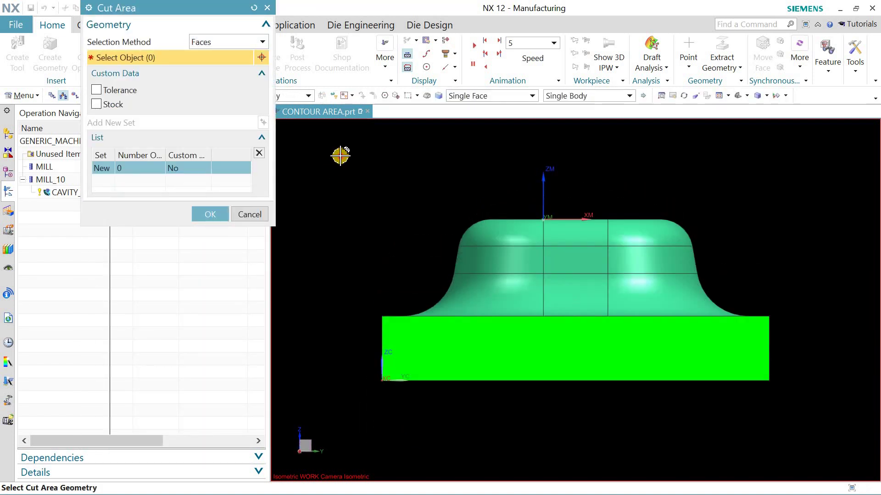
left_click_drag(338, 148, 818, 337)
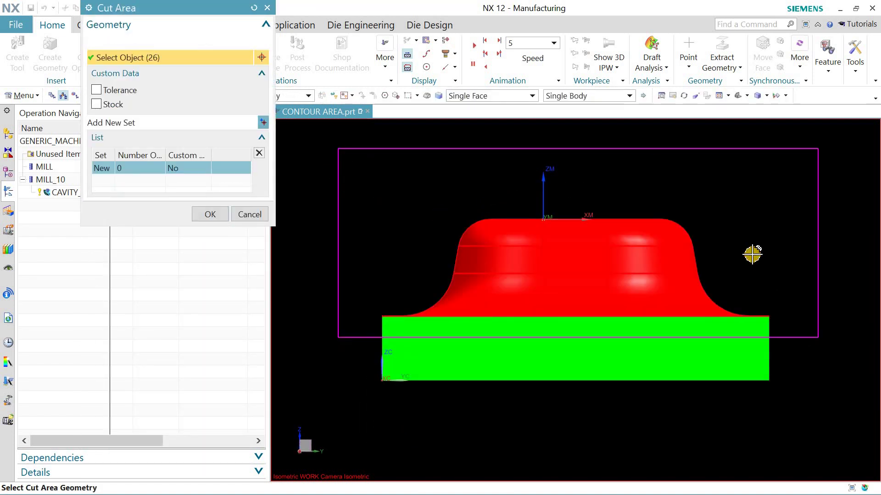
middle_click_drag(751, 252, 448, 360)
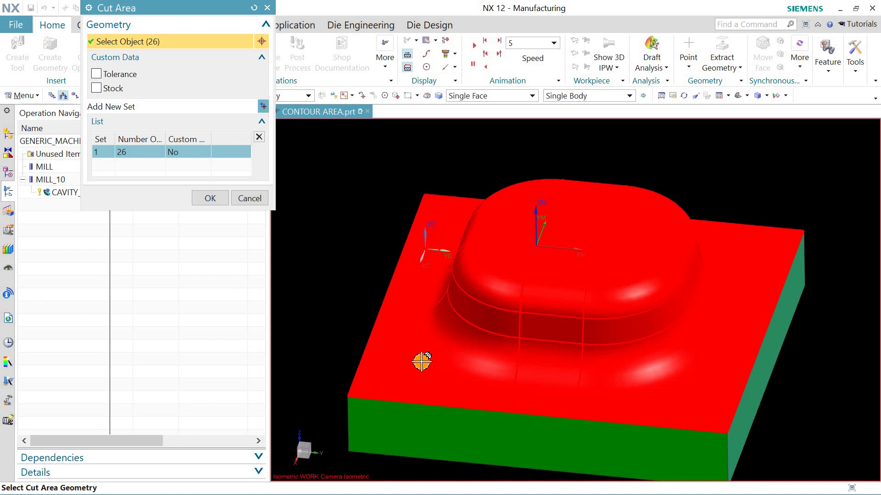
left_click(387, 363, "shift")
left_click(212, 195)
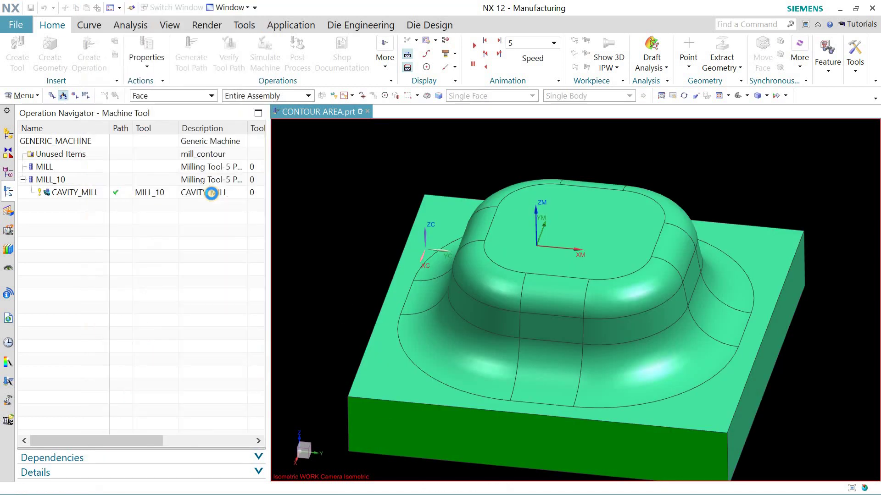
Step: Generate the Zlevel Profile tool path with the default 0.25 in maximum distance per cut
scroll(384, 207, "down", 1)
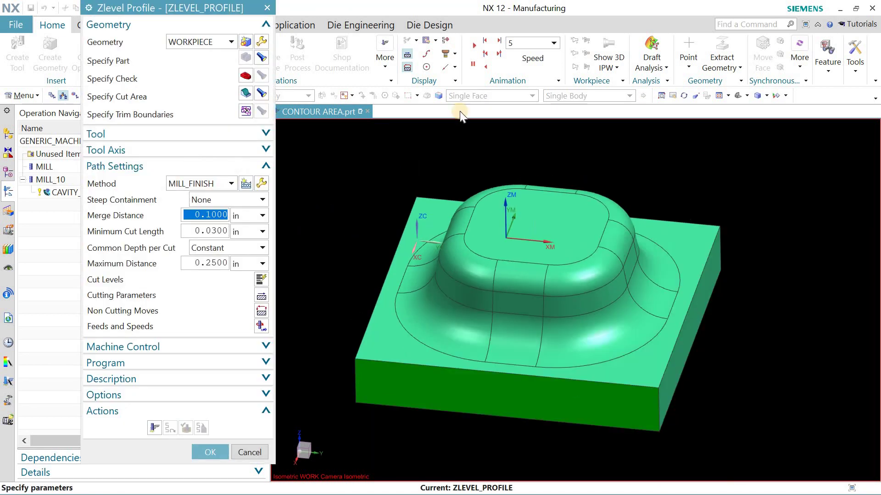
left_click(736, 98)
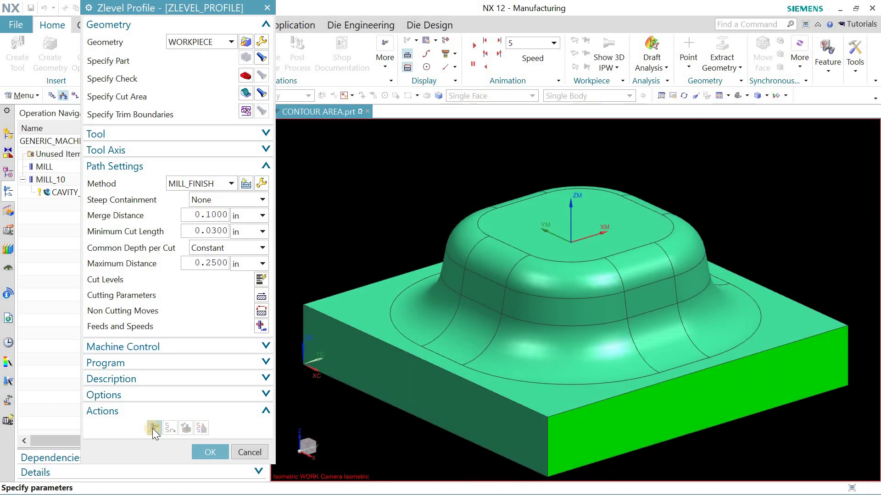
left_click(154, 429)
middle_click(153, 428)
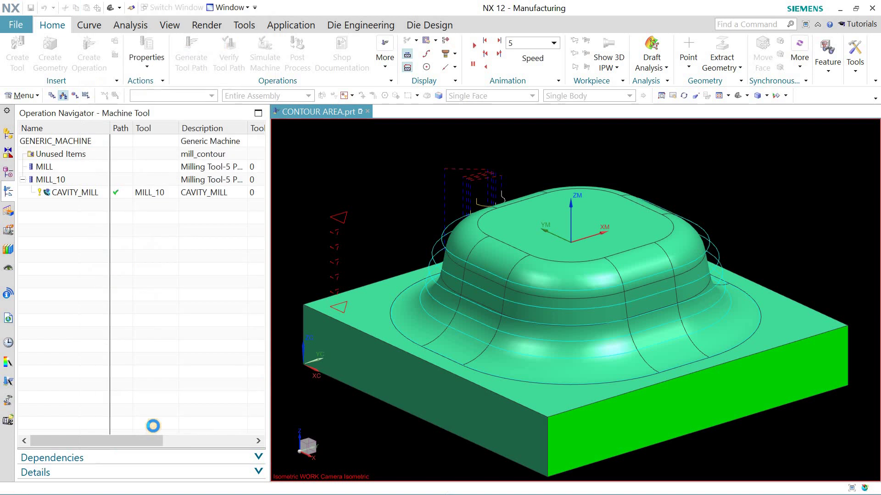
Step: Set the Zlevel Profile's maximum distance per cut to 0.02 in and regenerate the tool path
left_click(211, 265)
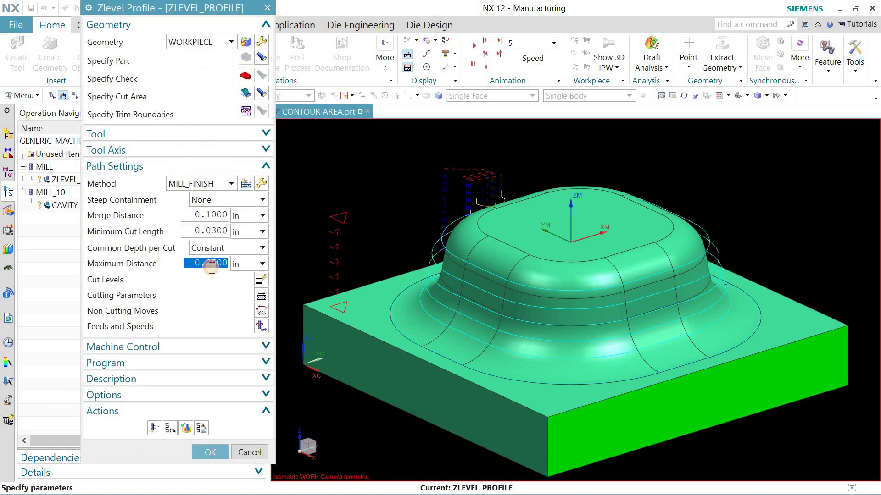
type(".02")
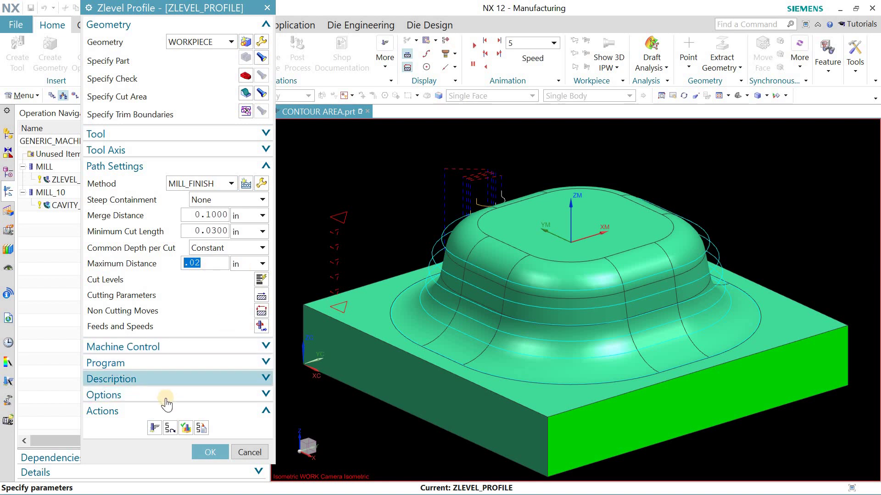
left_click(154, 429)
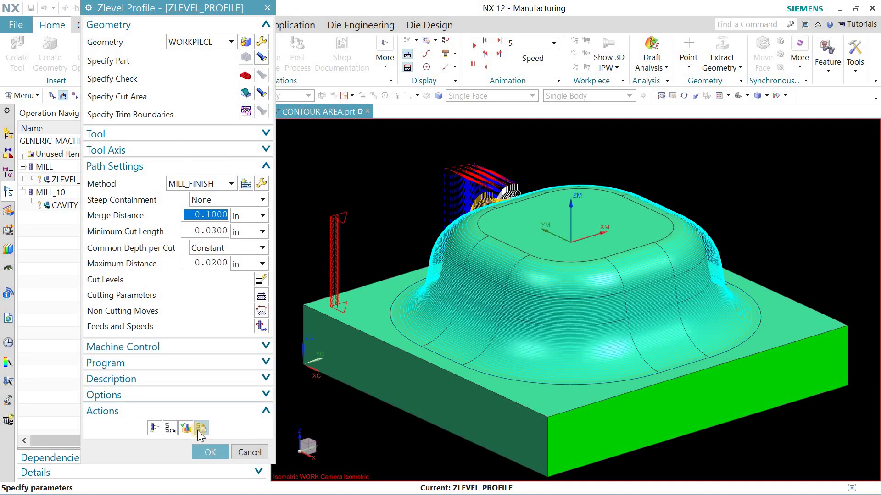
Step: Play the 3D dynamic simulation of the Zlevel Profile path, raising the animation speed to 9 during playback, and accept the operation
left_click(206, 452)
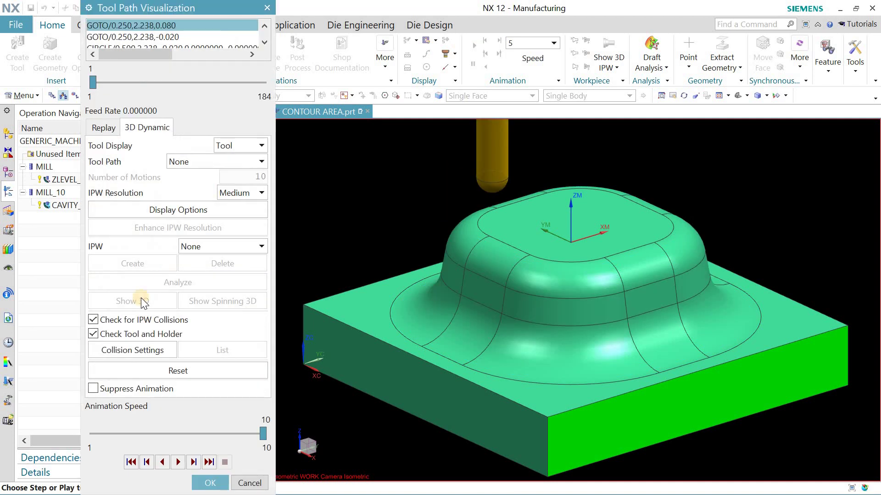
left_click(185, 434)
left_click(174, 434)
left_click(173, 434)
left_click(177, 461)
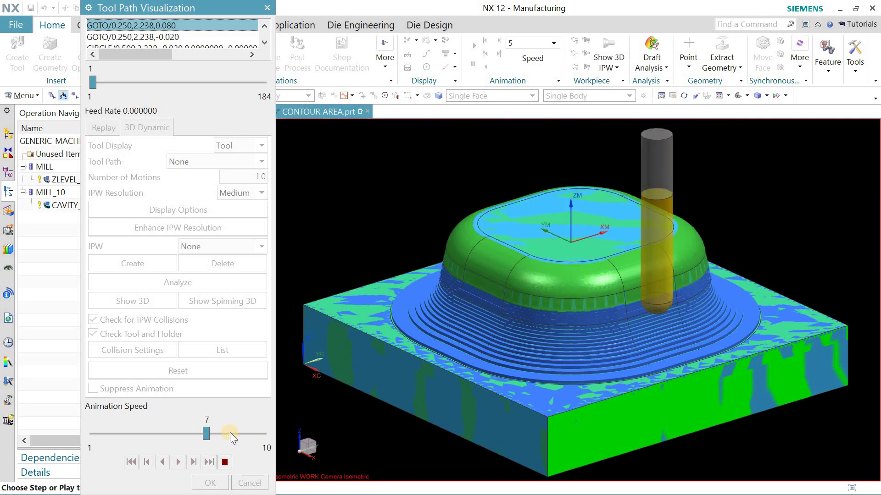
left_click(243, 434)
left_click(256, 435)
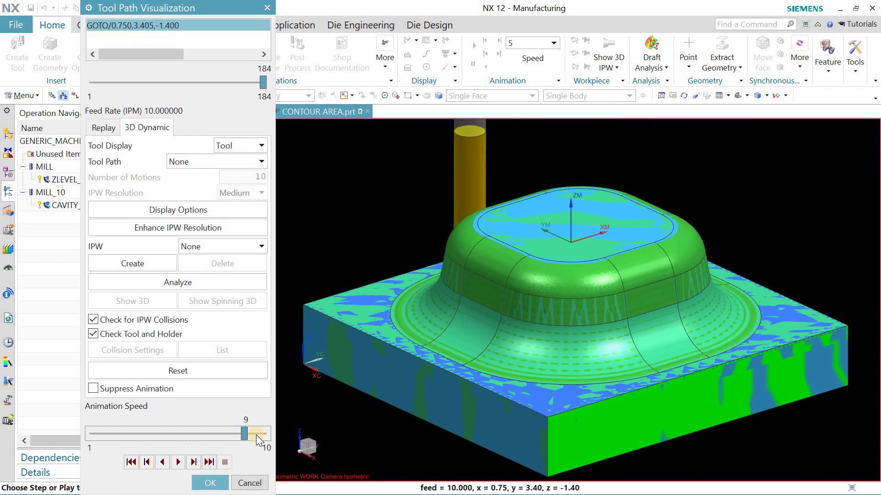
left_click(209, 482)
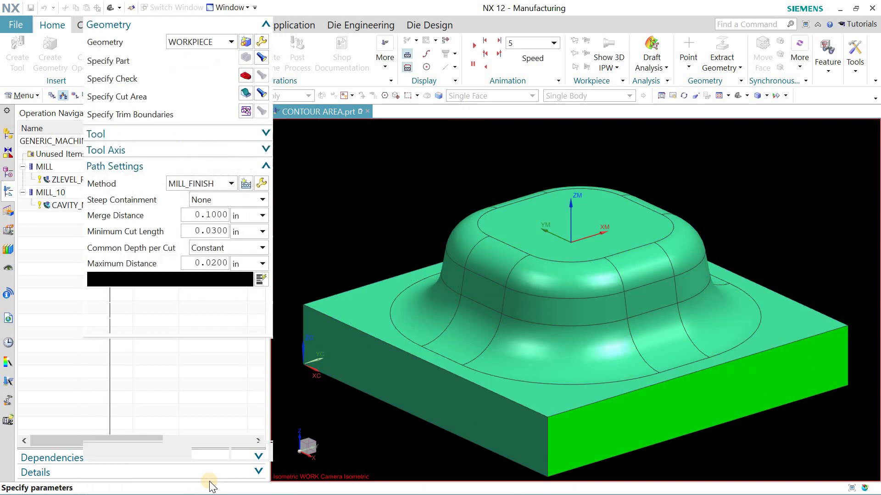
left_click(210, 451)
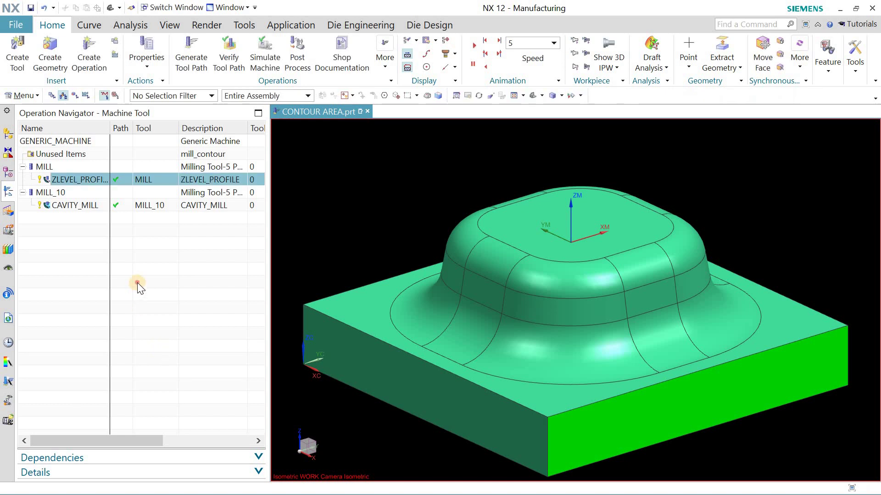
Step: Switch the operation navigator to the geometry view and display the tool paths of ZLEVEL_PROFILE and CAVITY_MILL in turn
left_click(136, 283)
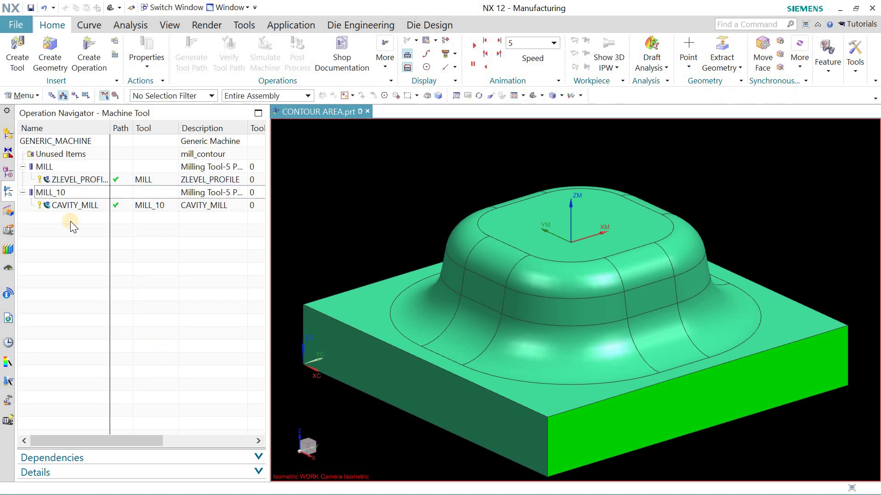
left_click(75, 97)
left_click(31, 180)
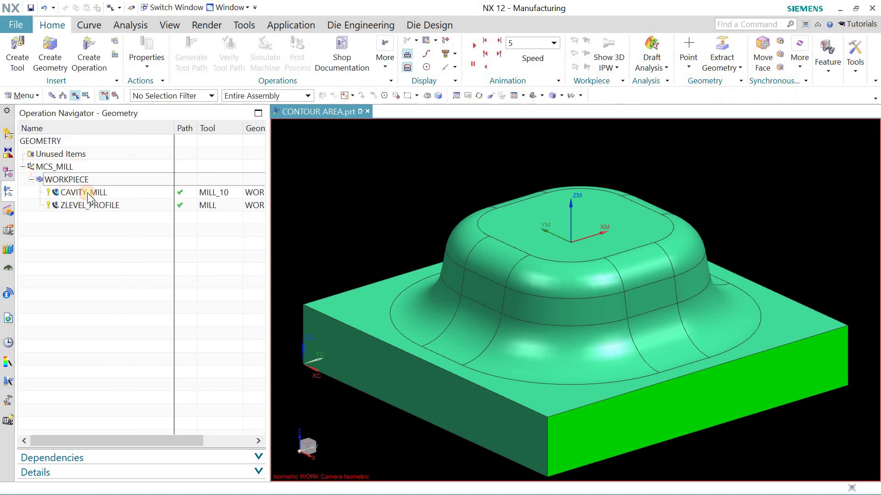
left_click(87, 193)
left_click(95, 208)
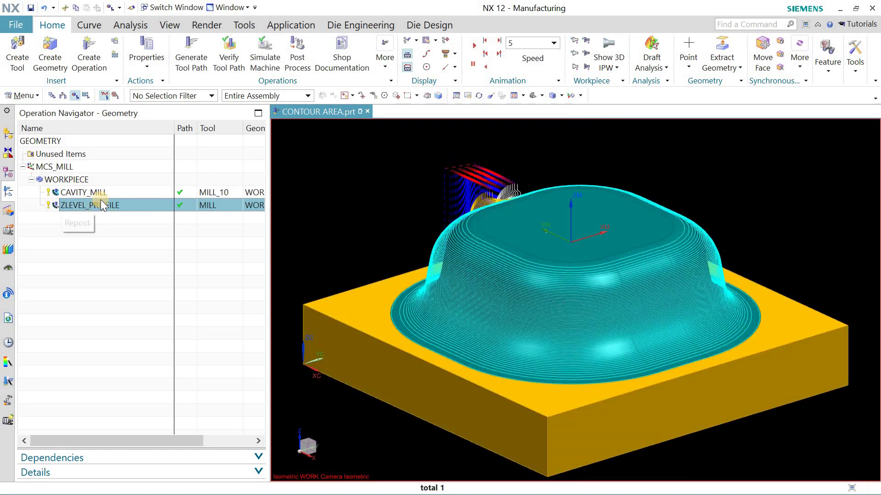
left_click(101, 197)
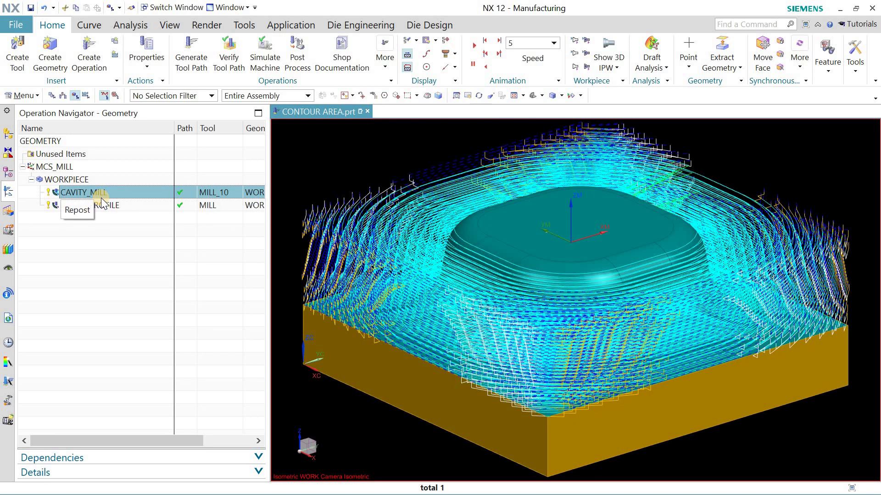